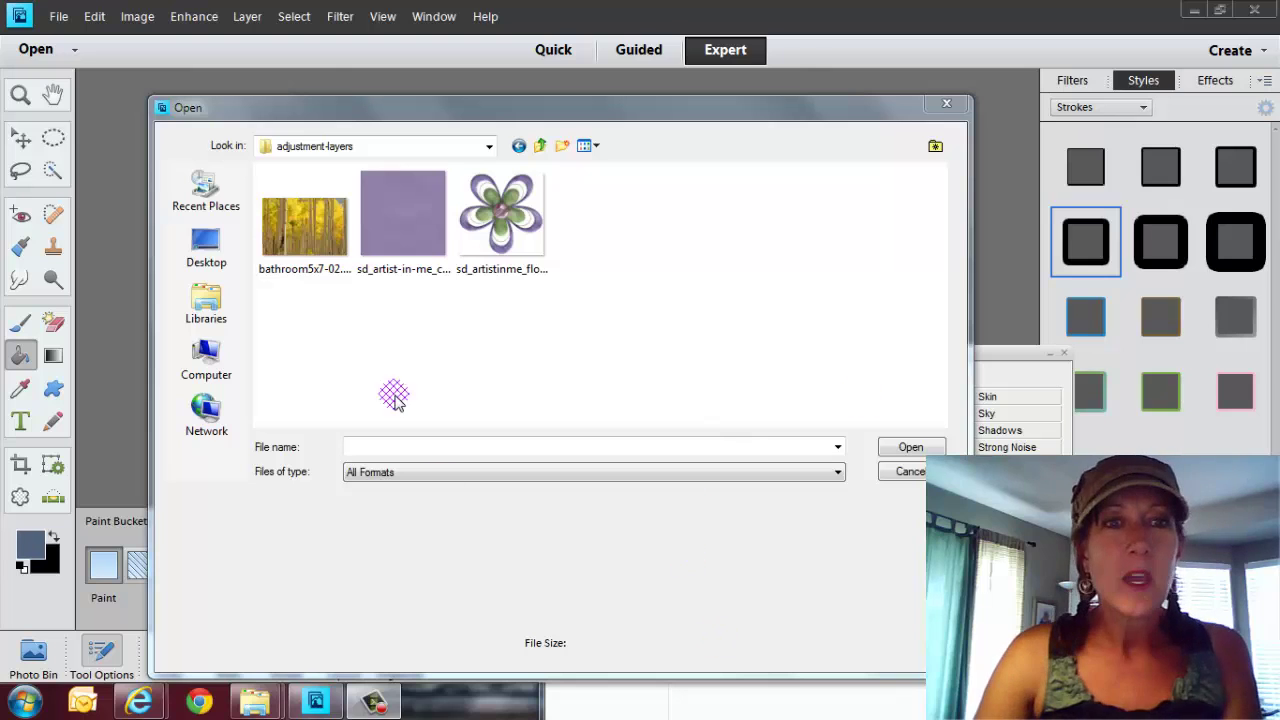
Open the purple cardstock image sd_artist-in-me_cardstock1.jpg.
click(381, 232)
drag(381, 232, 377, 322)
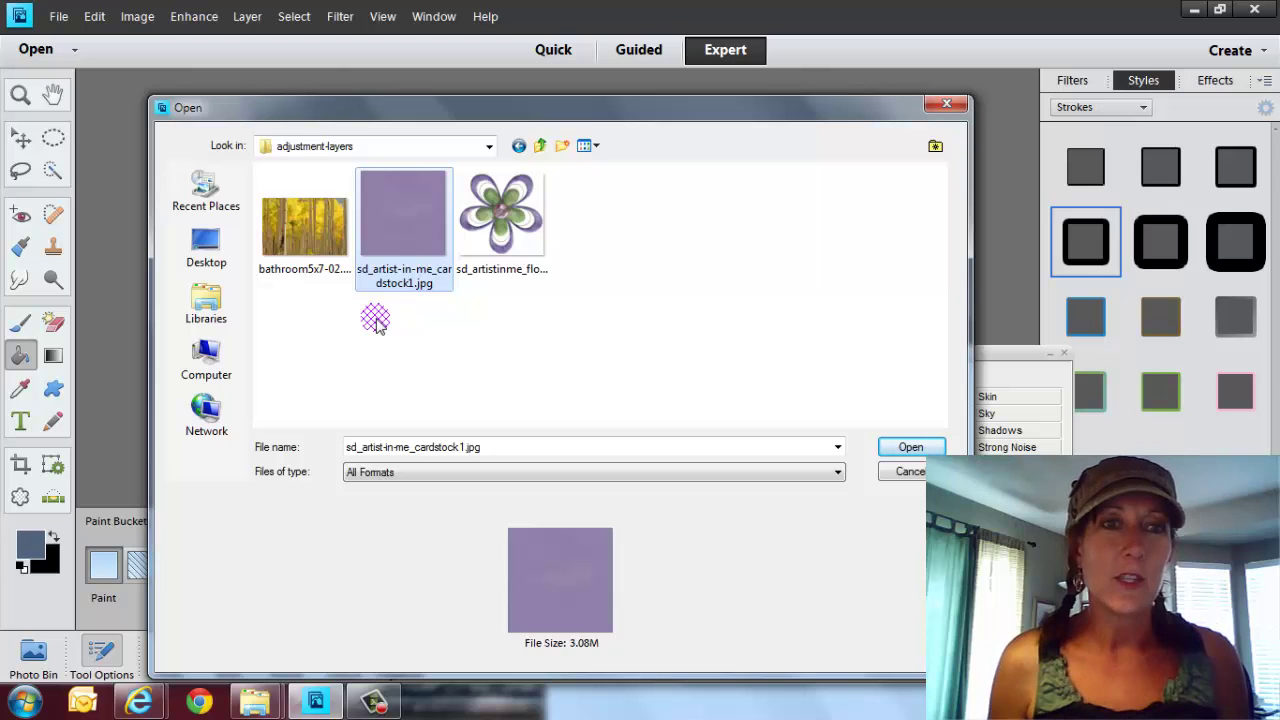
mouse_move(377, 322)
mouse_down()
mouse_move(400, 331)
mouse_move(403, 205)
mouse_up()
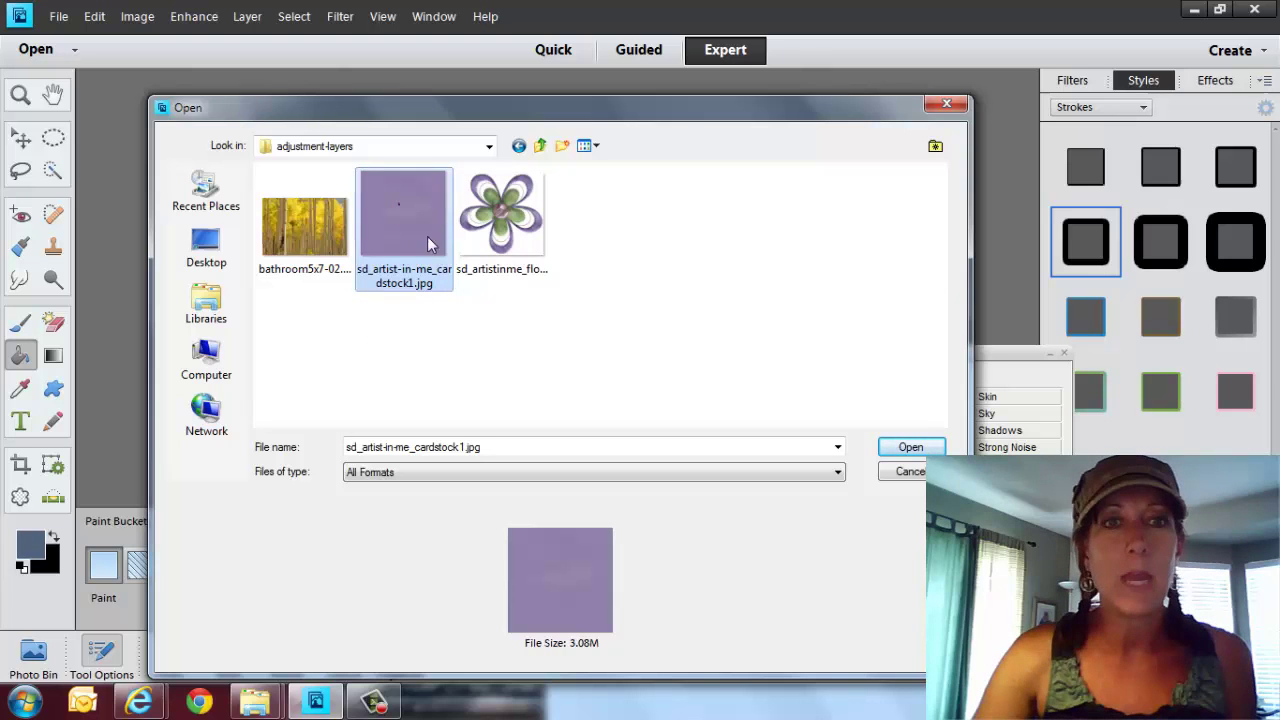
double_click(403, 205)
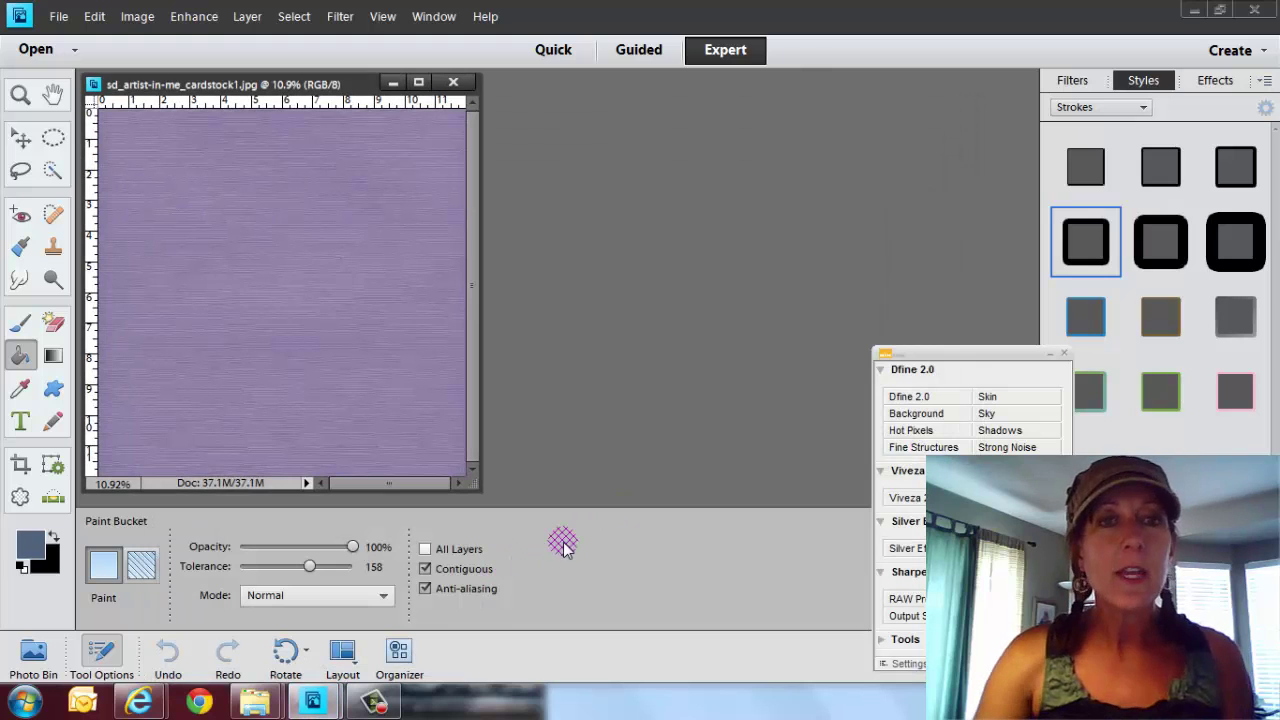
Enlarge the cardstock window, zoom in slightly, and move the floating plugin panel aside.
drag(477, 490, 728, 576)
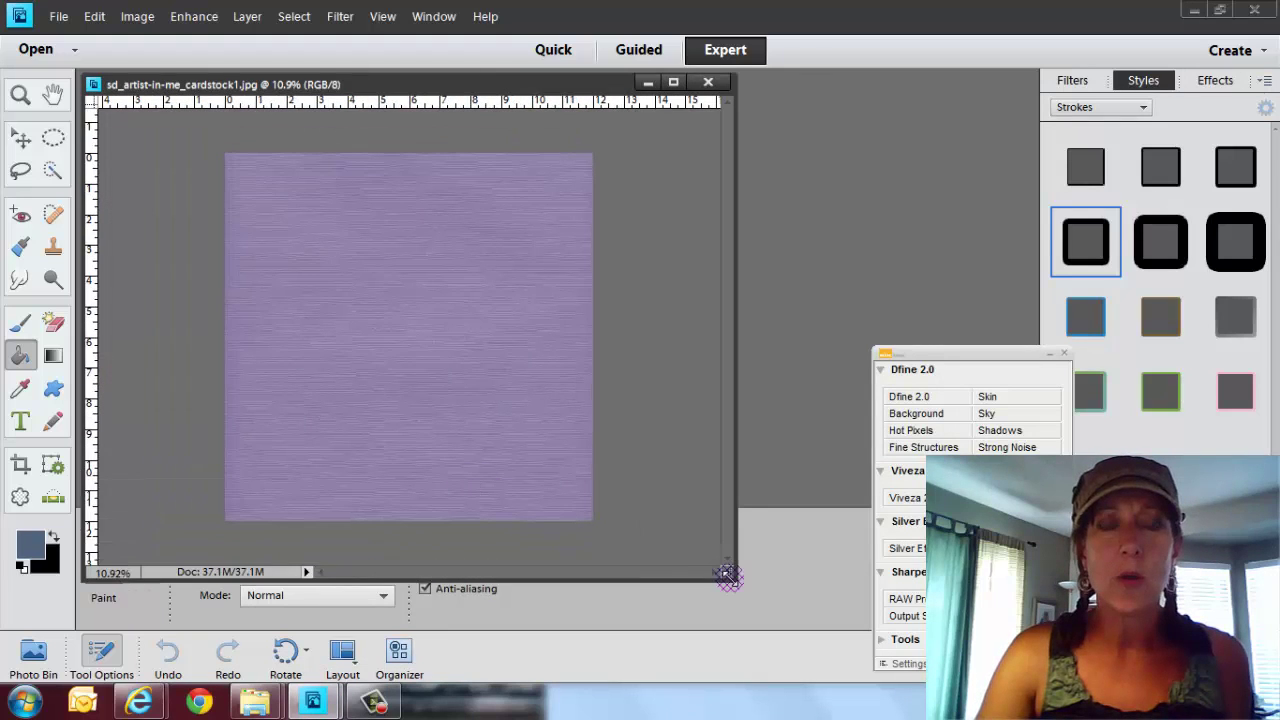
click(20, 94)
click(462, 417)
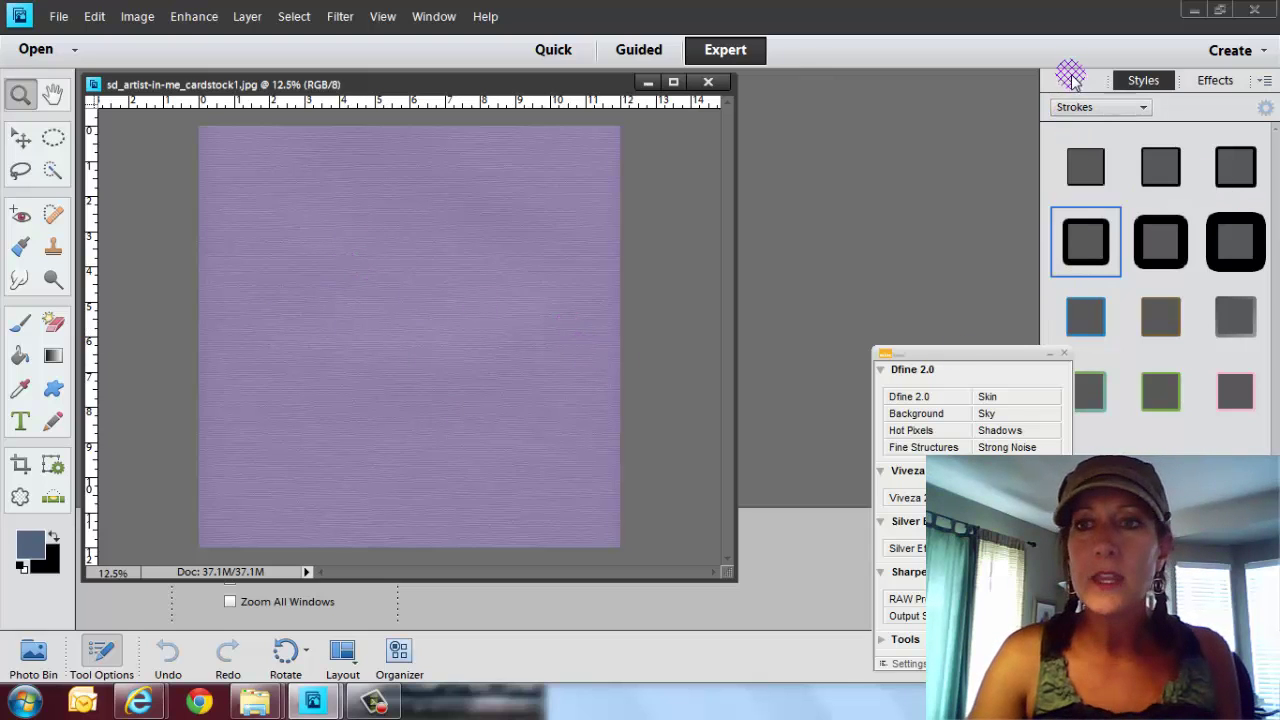
drag(983, 354, 811, 256)
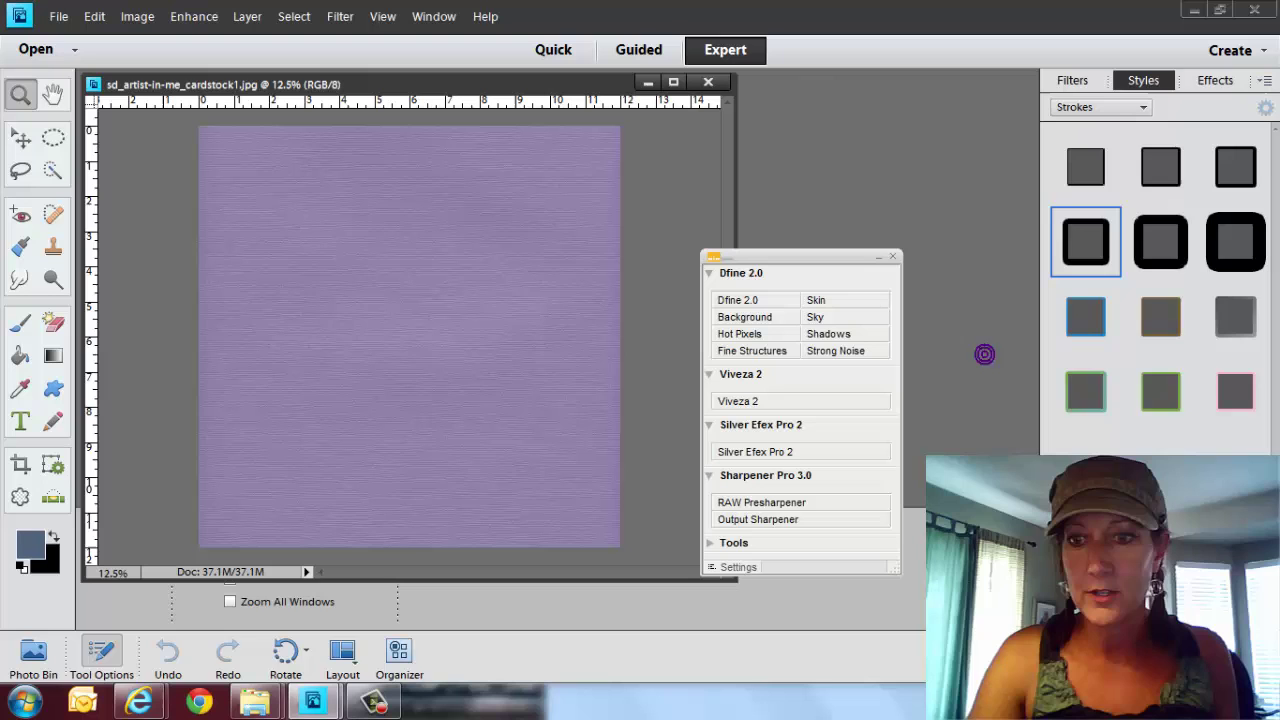
Show the Layers panel with F11 and add a Hue/Saturation adjustment layer above the Background.
key(F11)
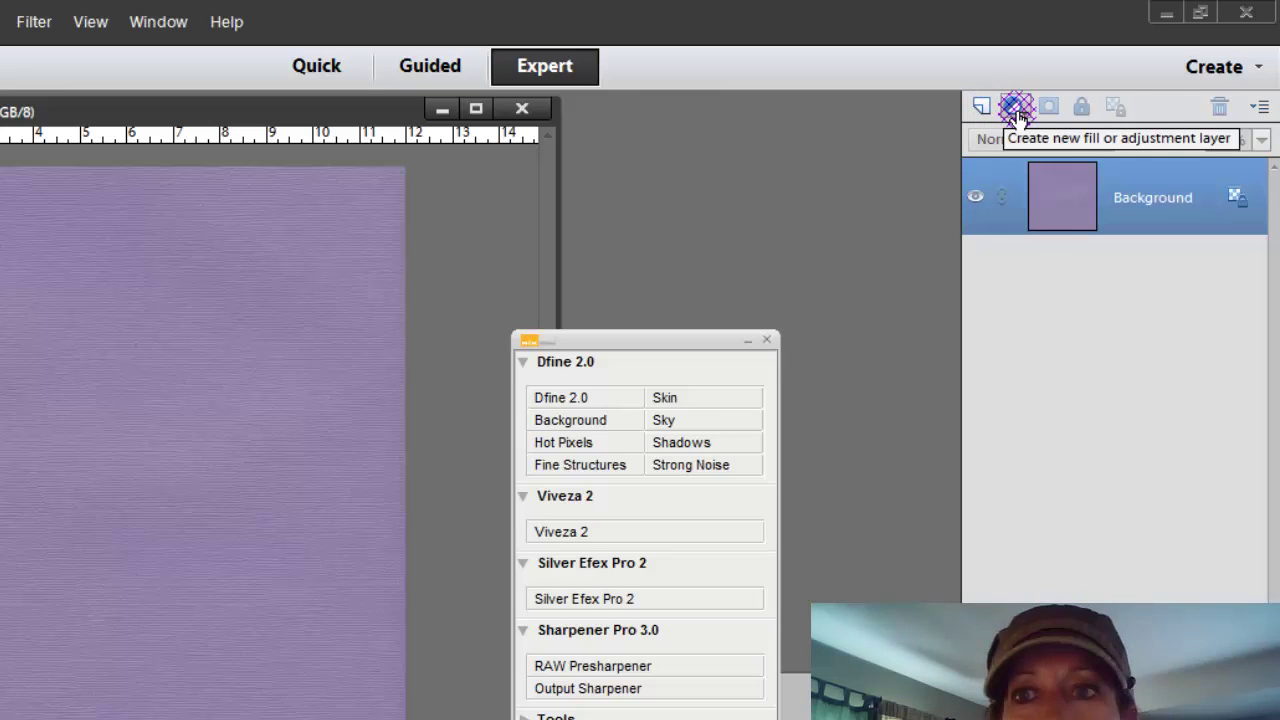
click(1016, 108)
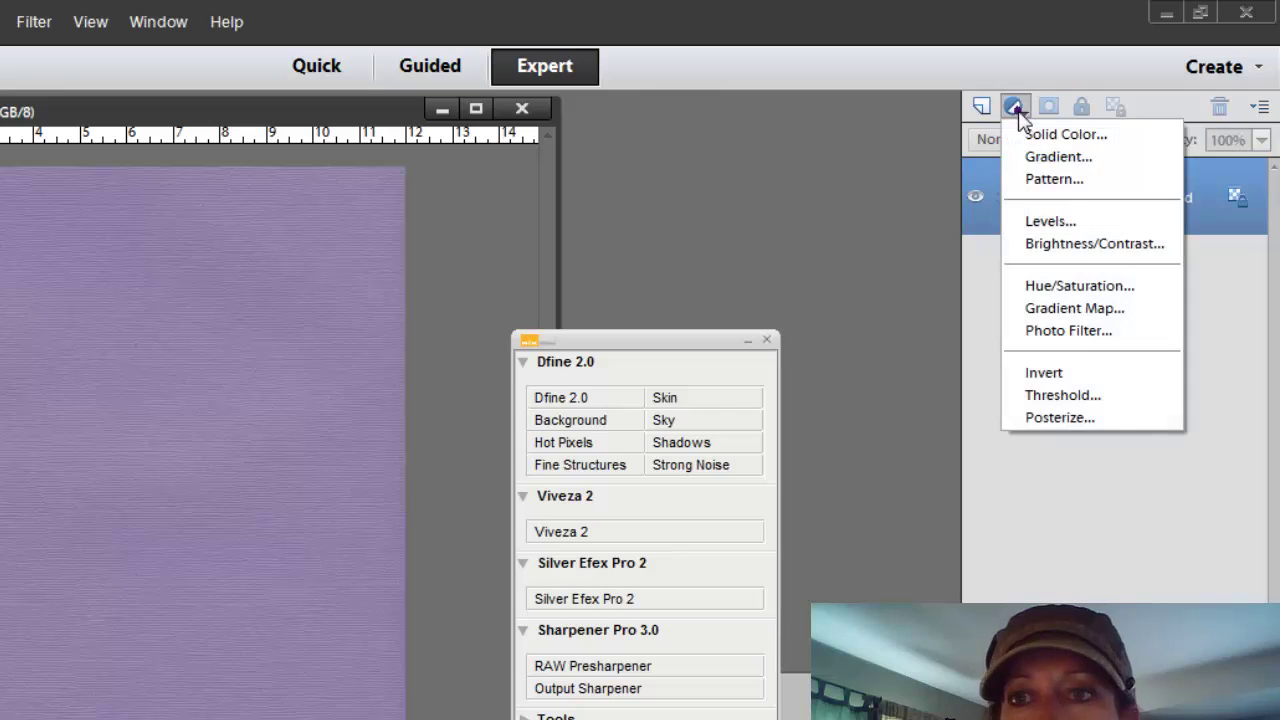
click(1034, 290)
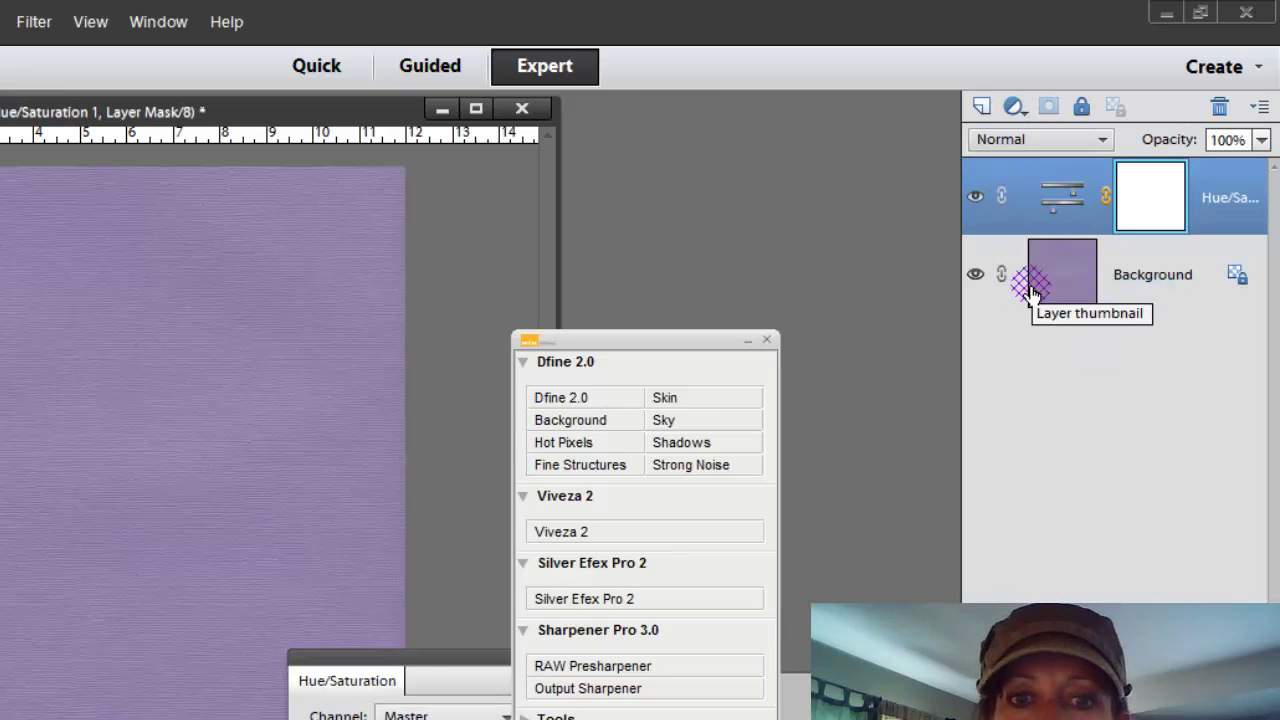
Colorize the cardstock magenta with Hue 301, Saturation 61 and Lightness -29.
drag(380, 665, 493, 242)
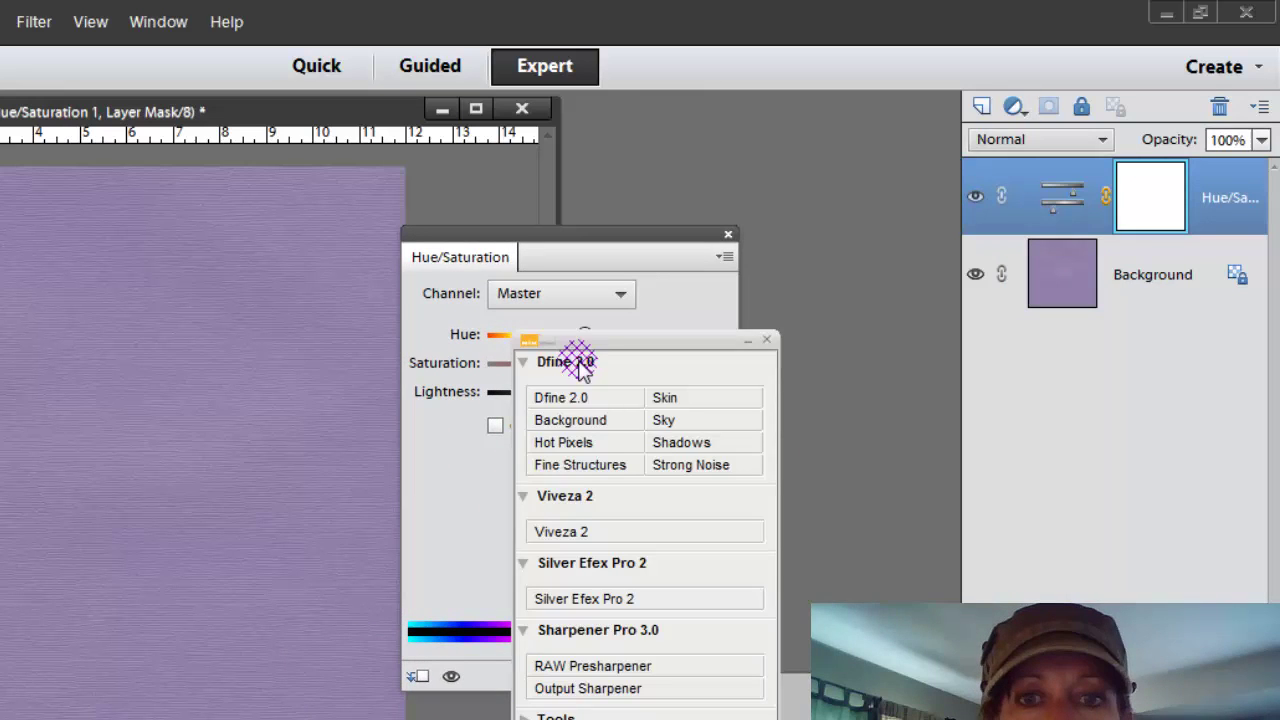
click(747, 341)
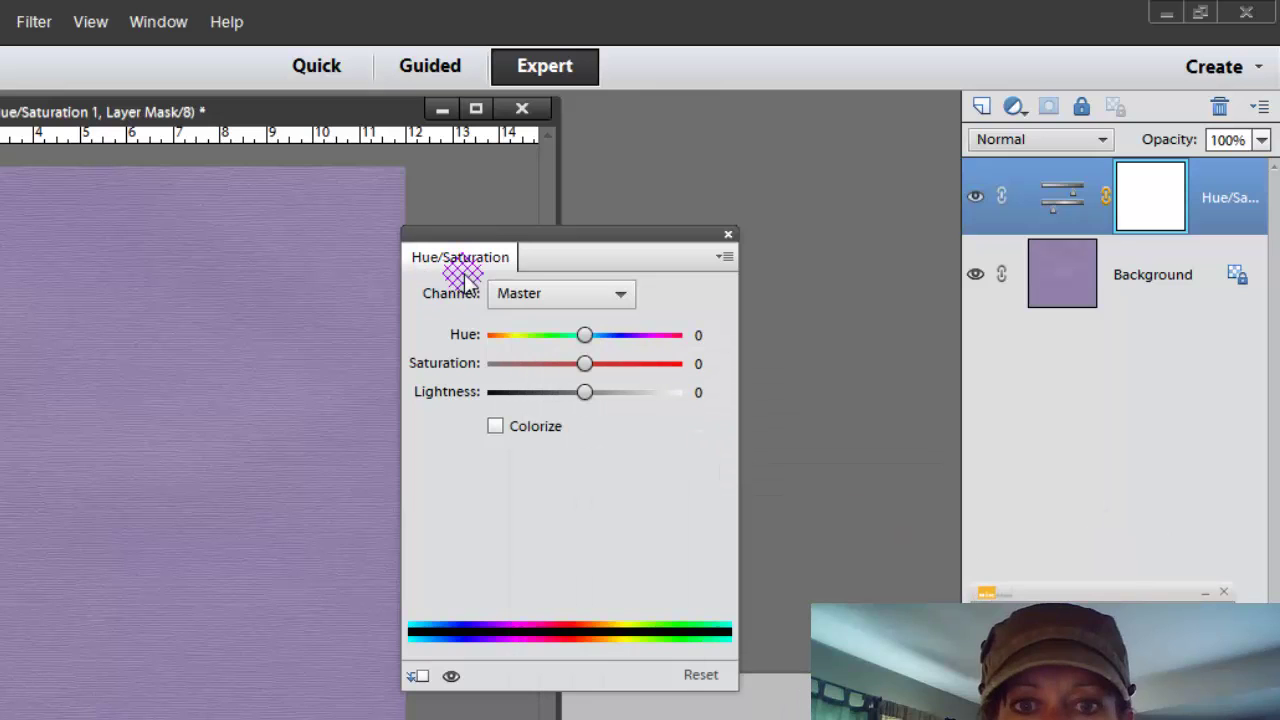
drag(503, 246, 549, 247)
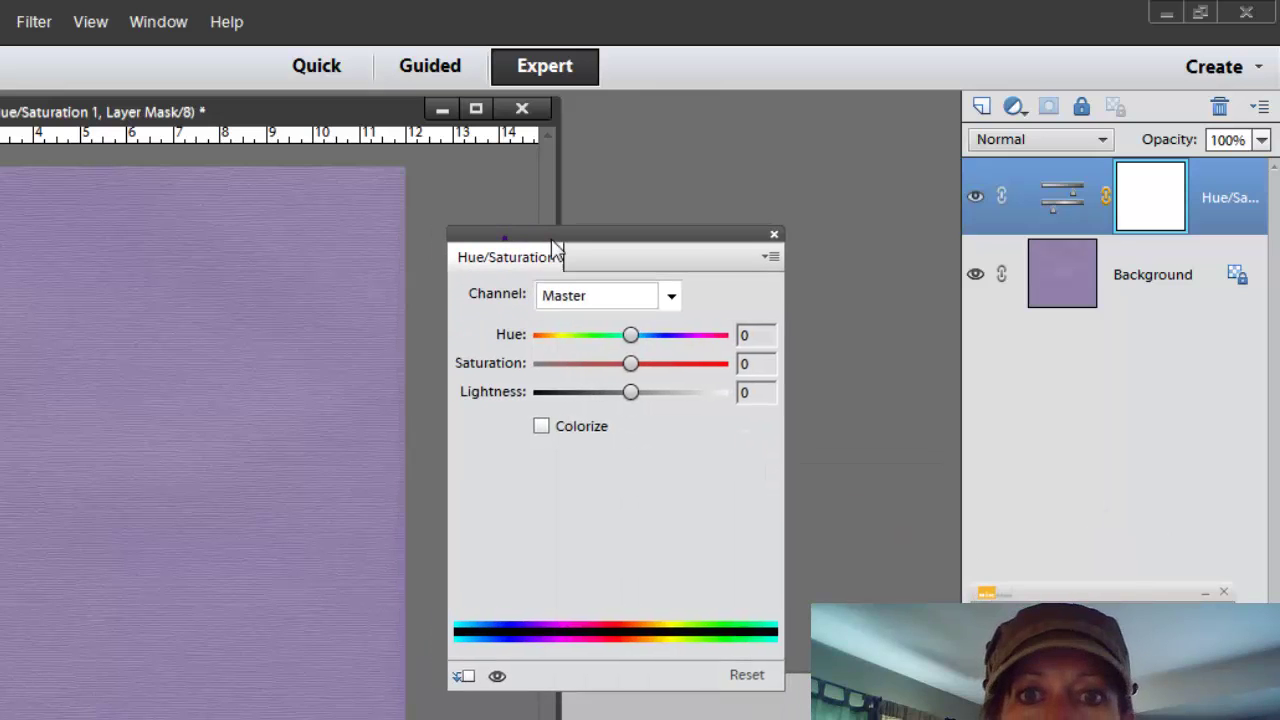
click(541, 428)
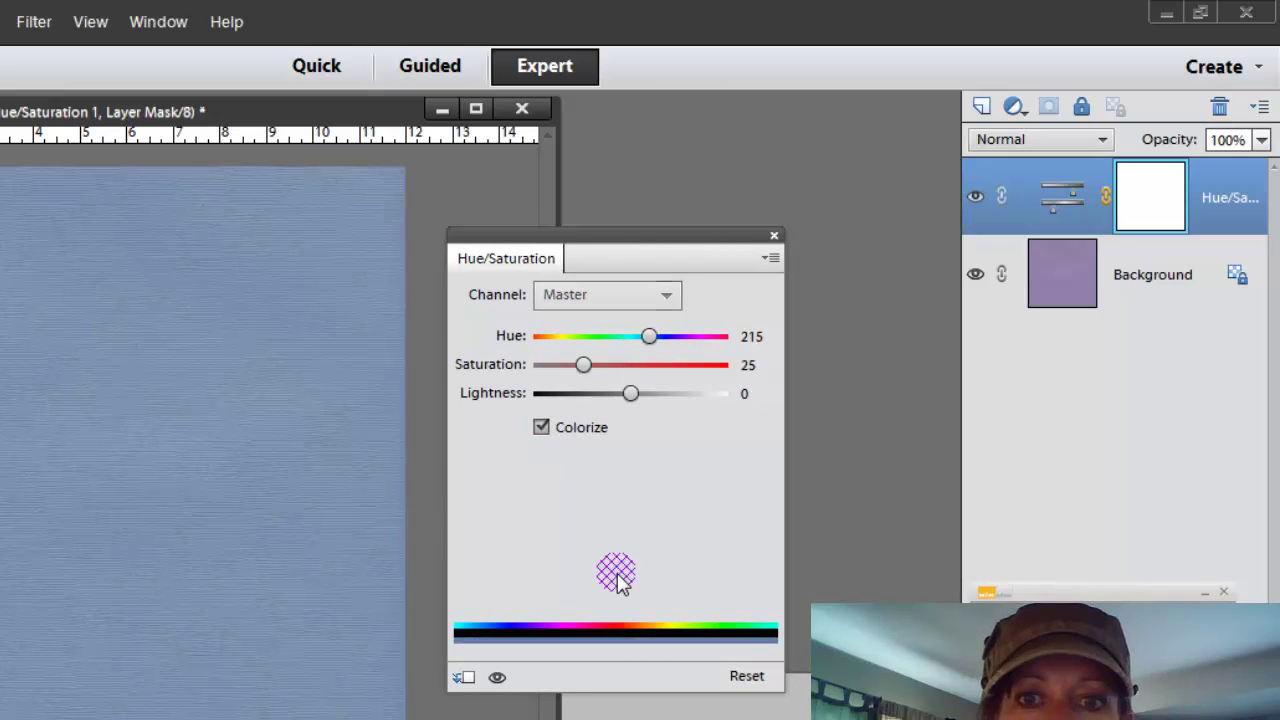
drag(650, 337, 695, 352)
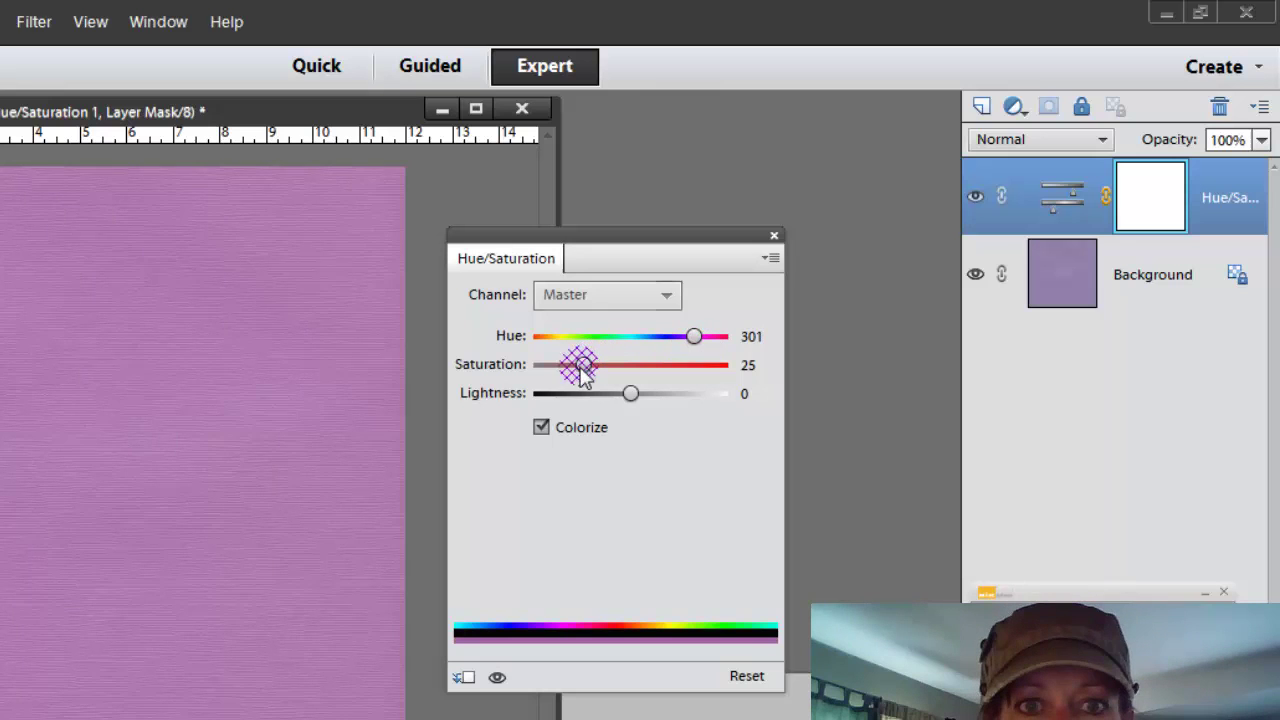
drag(583, 365, 606, 400)
click(622, 393)
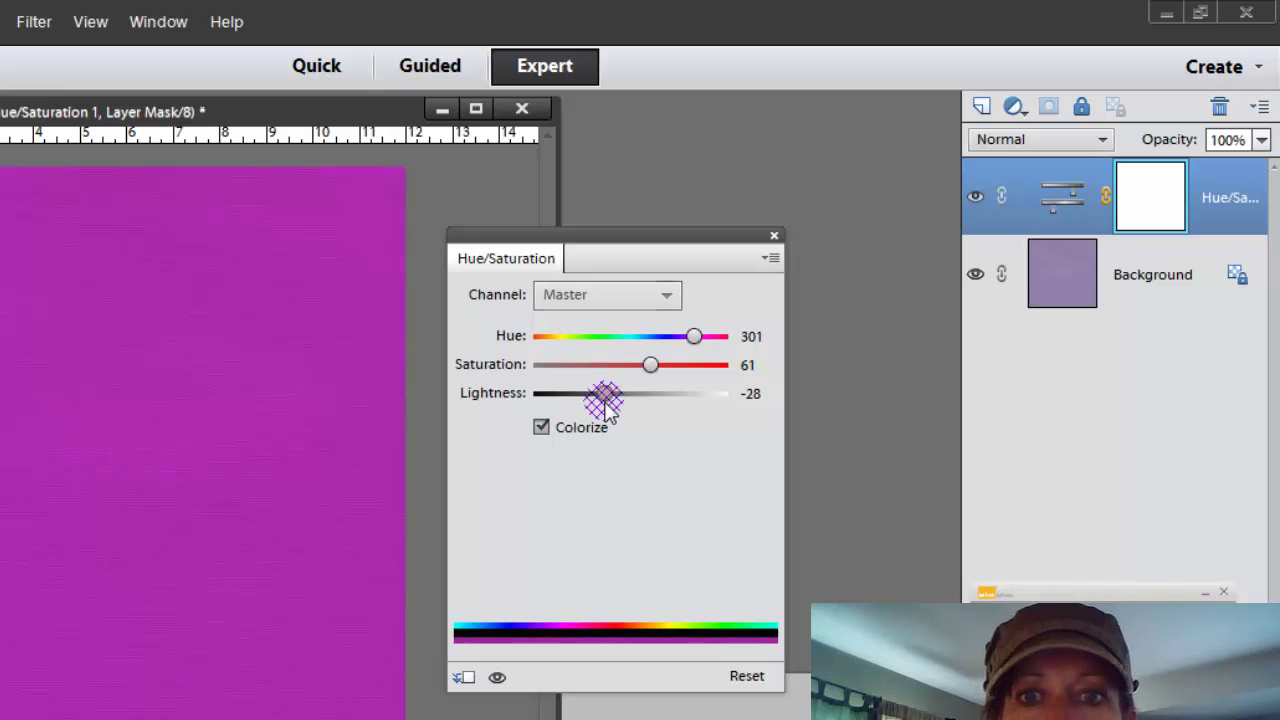
Toggle the Hue/Saturation layer off and on to compare, then close the cardstock document.
drag(1005, 201, 1022, 283)
click(978, 199)
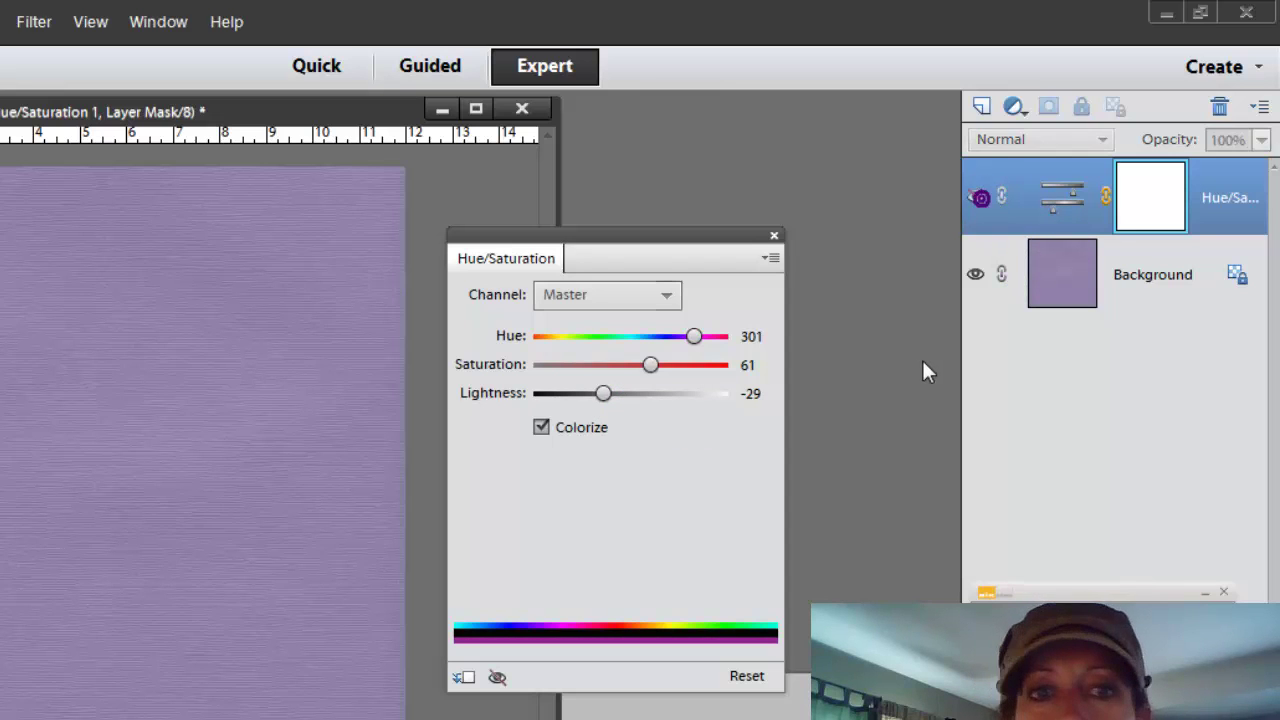
click(976, 199)
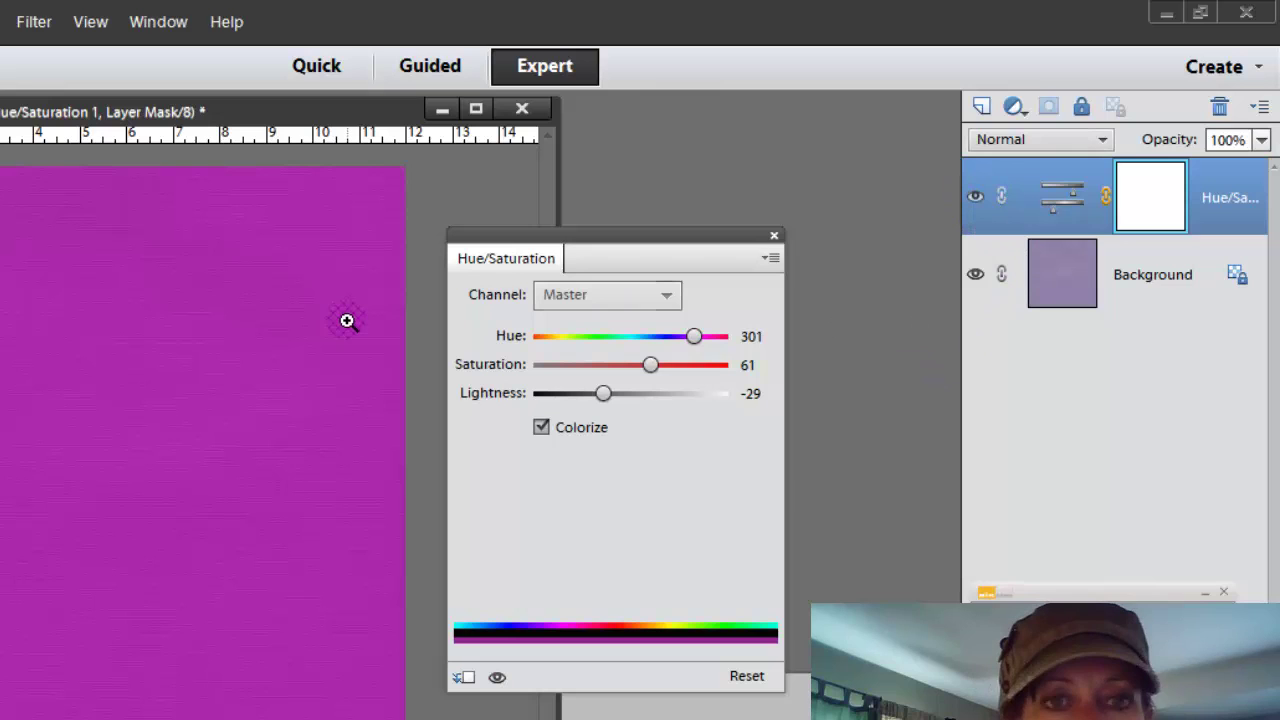
drag(1140, 245, 1112, 283)
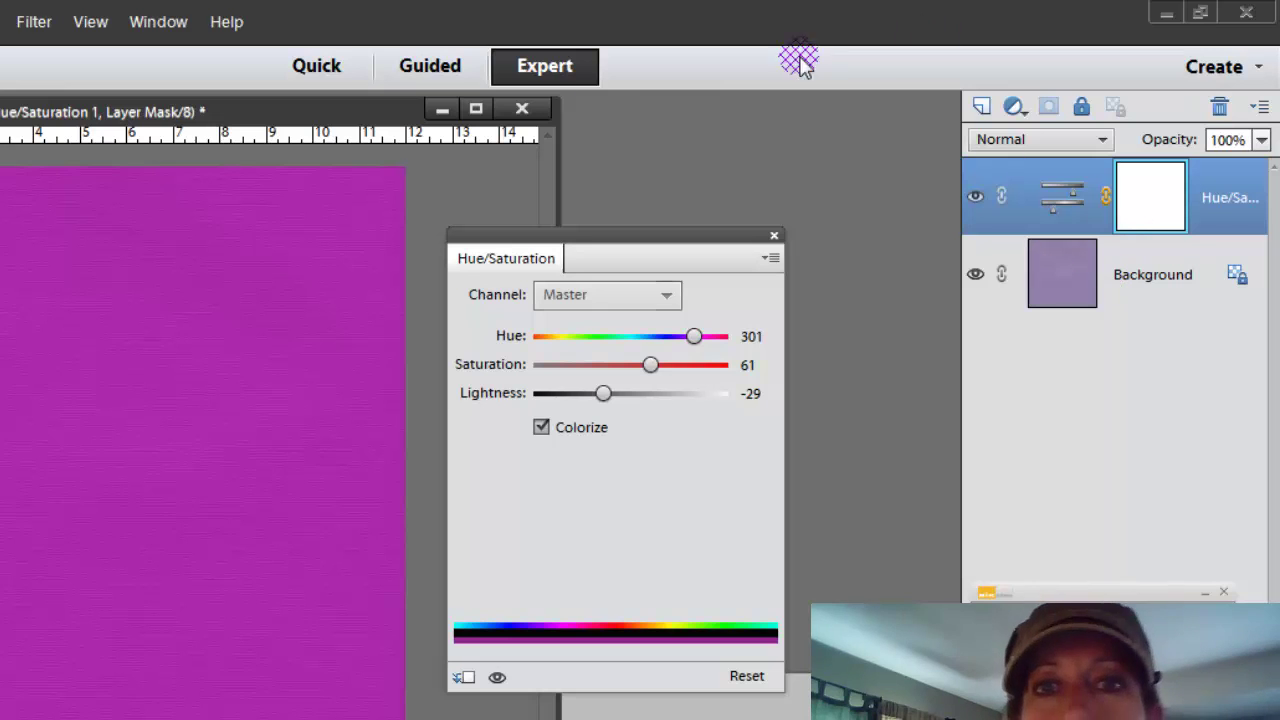
click(521, 108)
Discard the cardstock changes and open the aspen photo bathroom5x7-02.jpg.
click(434, 378)
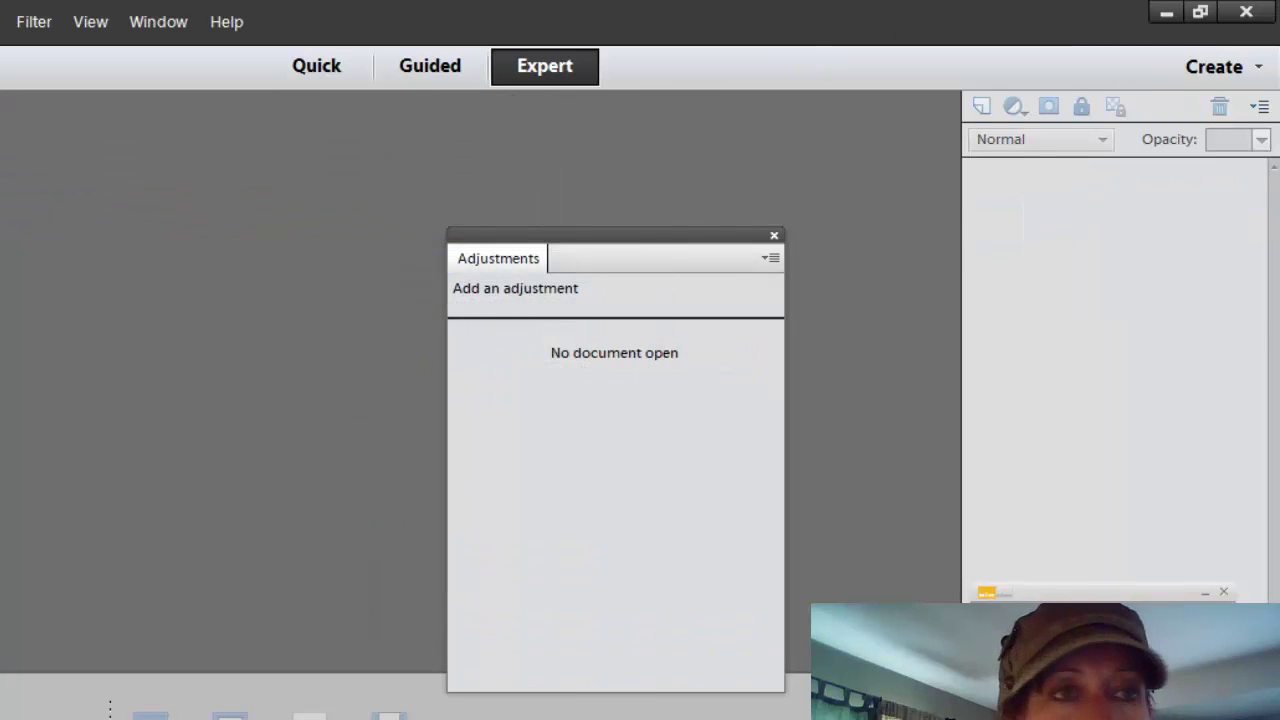
key(ctrl+o)
click(22, 300)
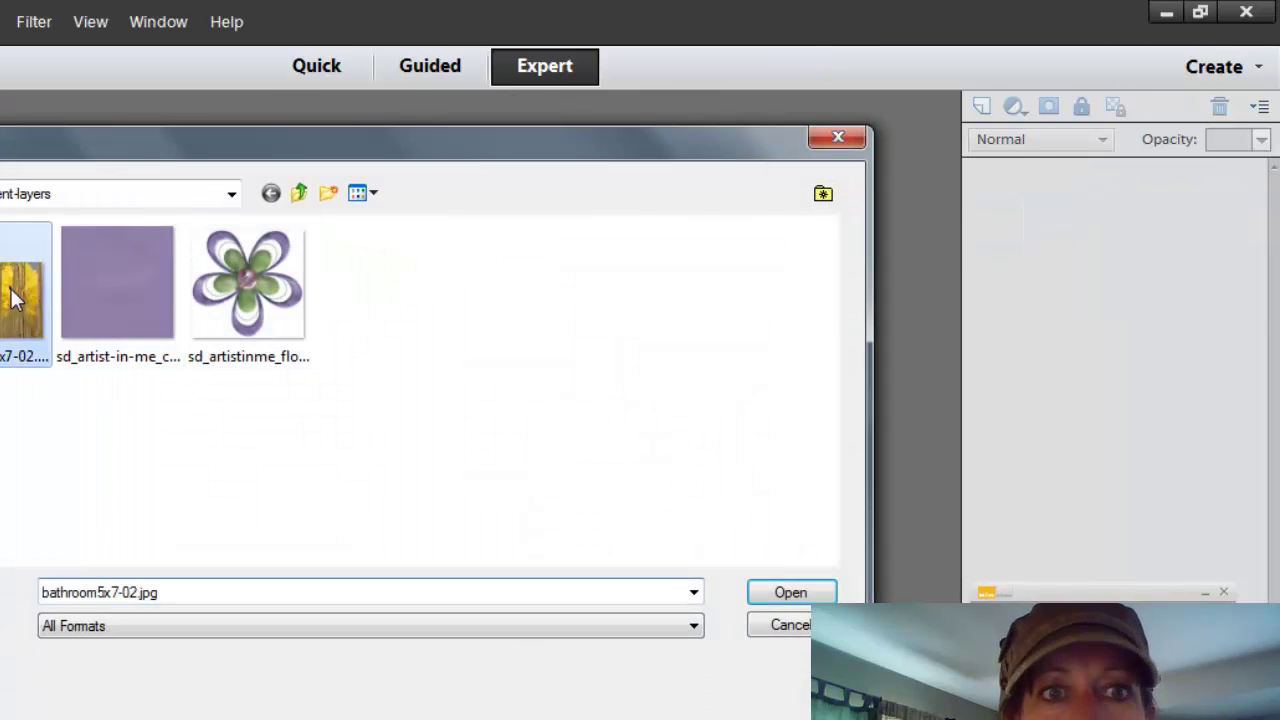
click(788, 594)
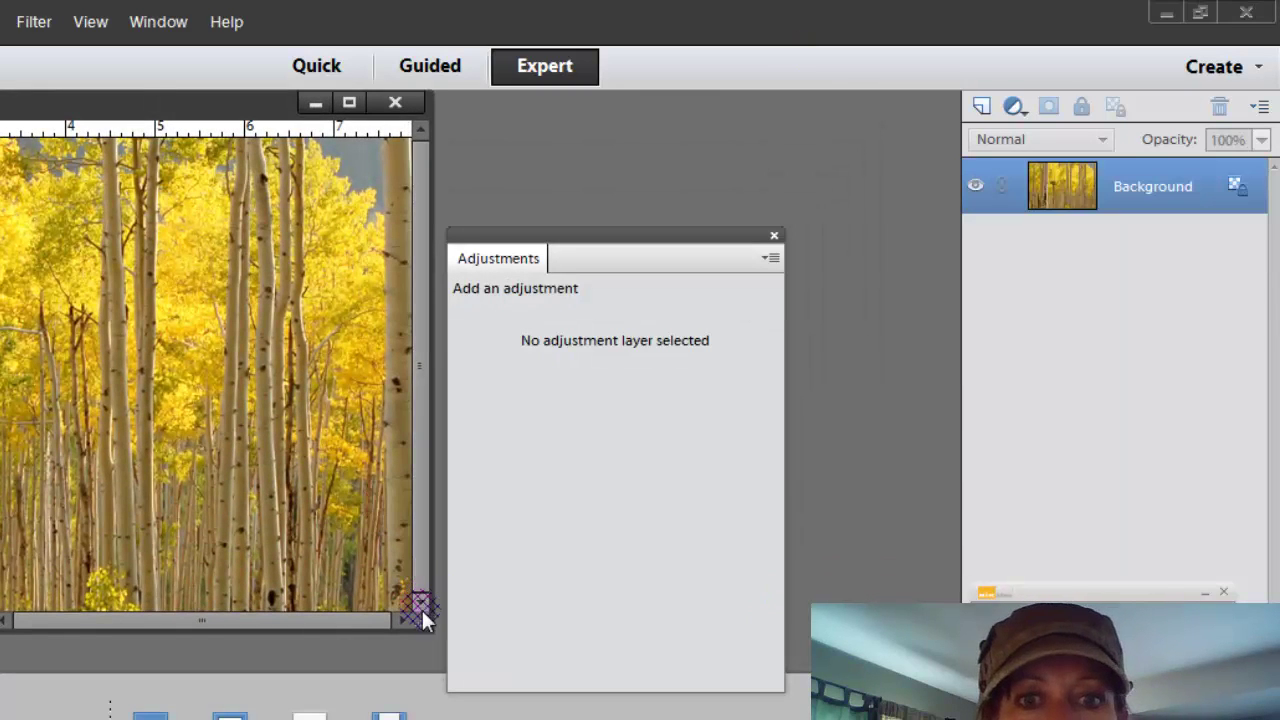
Enlarge the aspen photo's window, move the adjustments panel aside, and show the adjustment layer list.
drag(420, 614, 785, 715)
drag(471, 264, 672, 292)
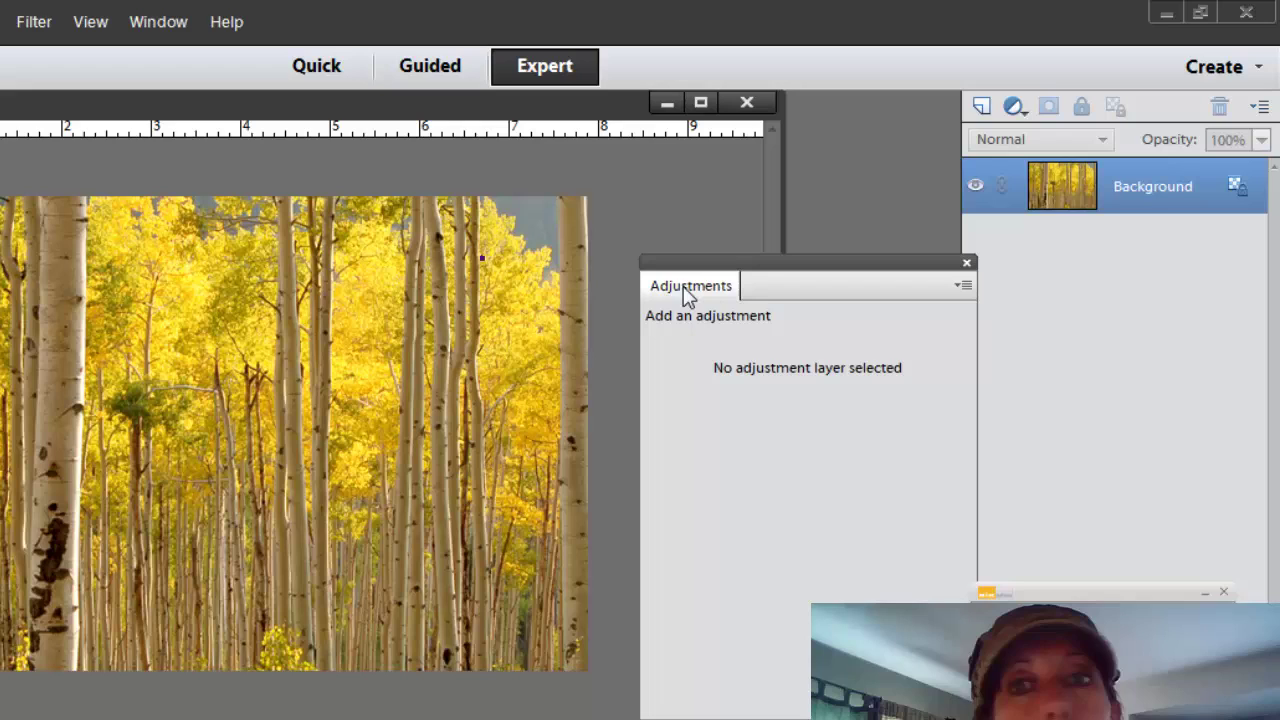
click(1016, 108)
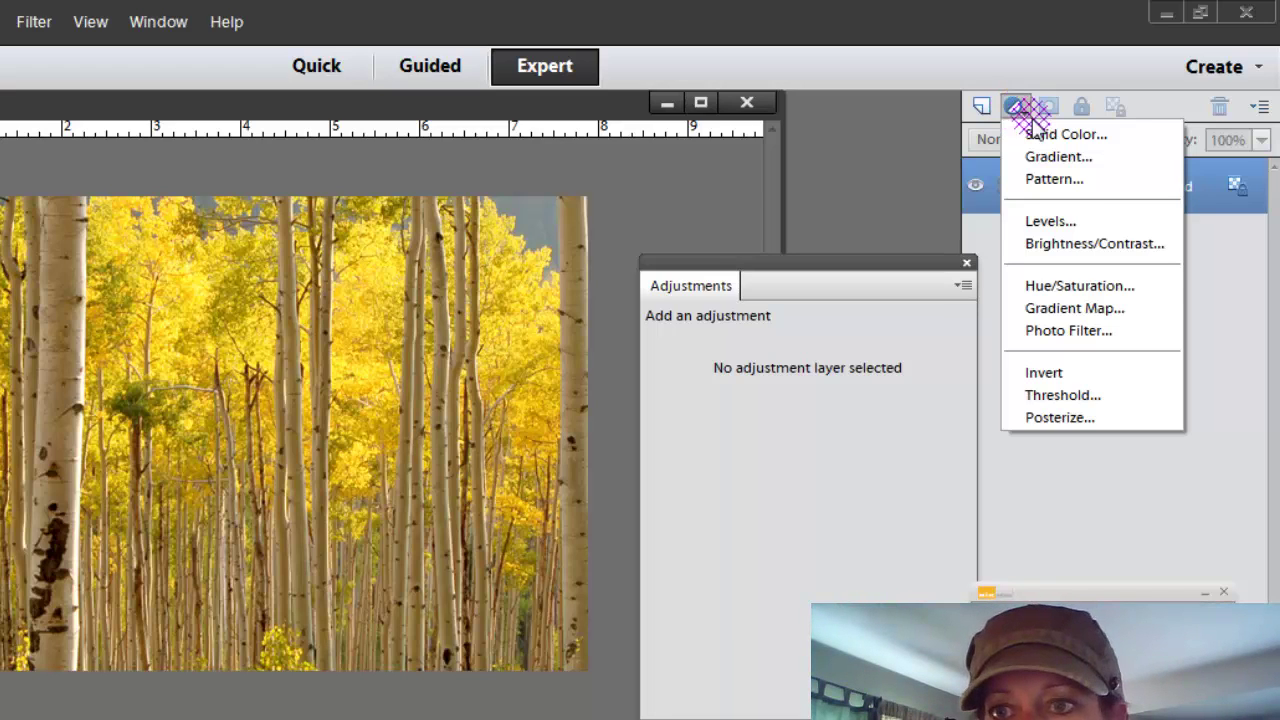
click(1057, 286)
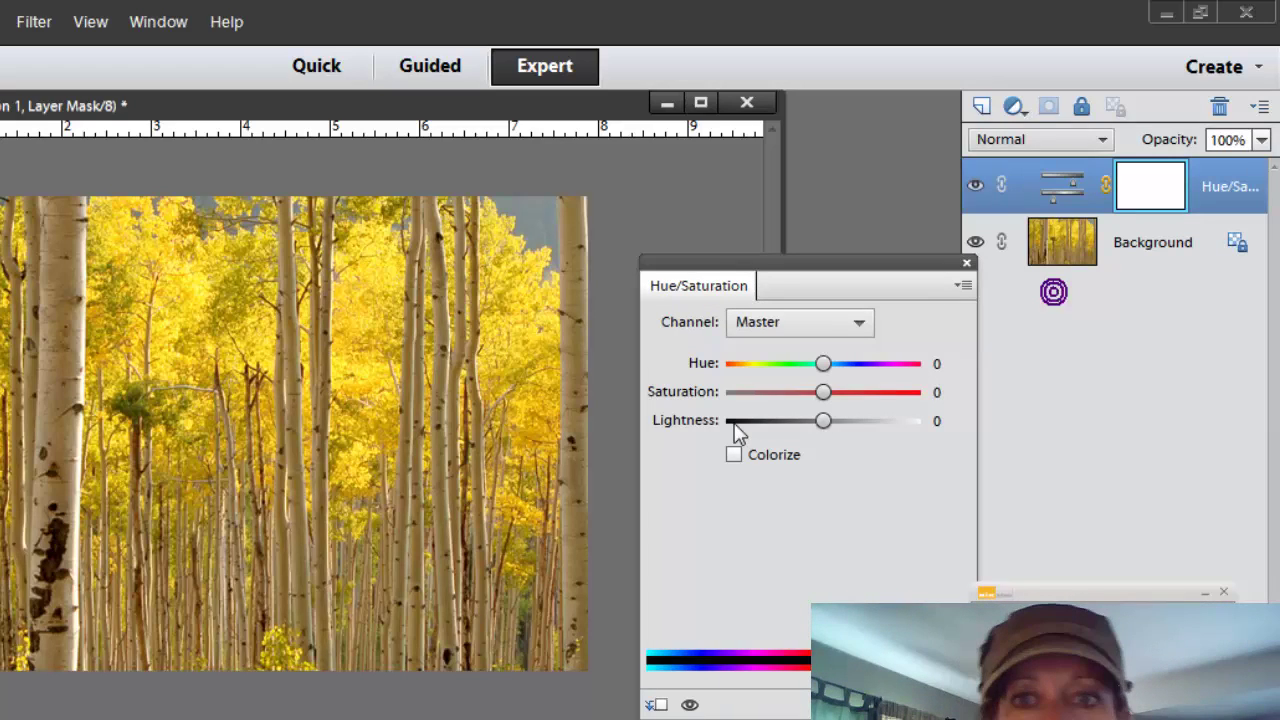
click(734, 455)
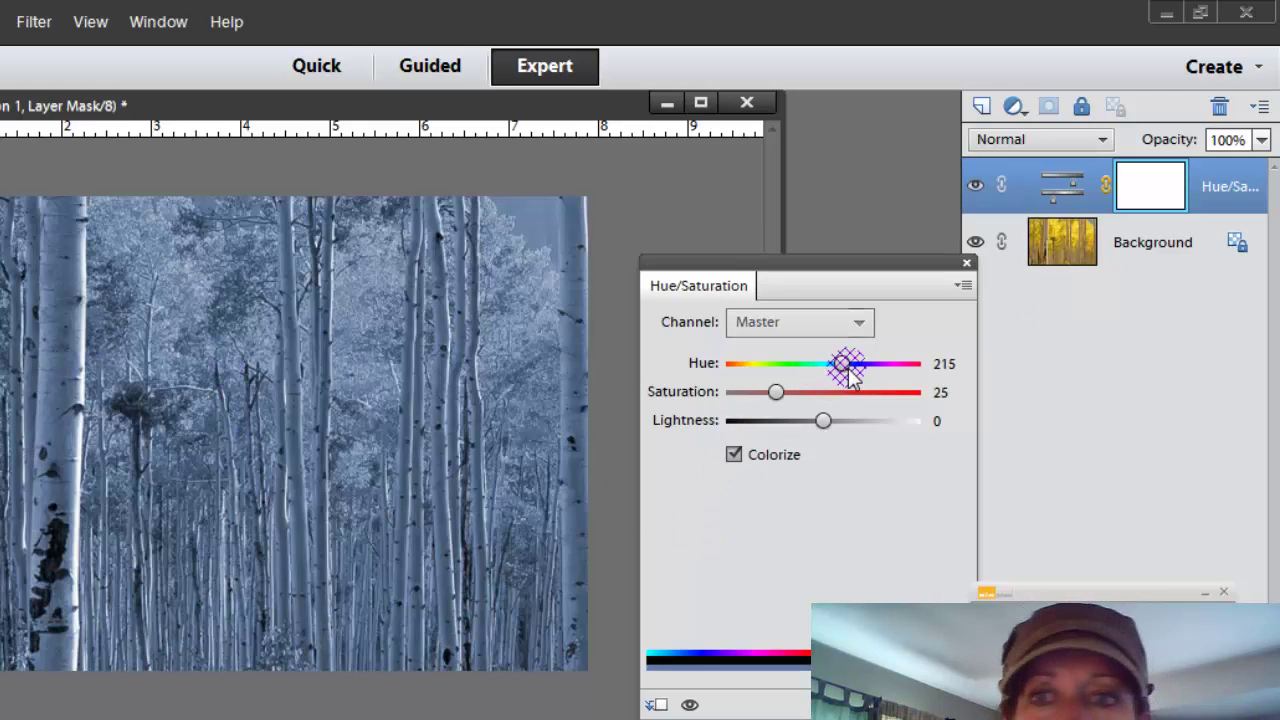
mouse_move(848, 368)
mouse_down()
mouse_move(866, 366)
mouse_move(734, 369)
mouse_move(762, 399)
mouse_move(700, 398)
mouse_move(733, 397)
mouse_up()
drag(729, 363, 832, 363)
drag(733, 397, 870, 395)
drag(832, 363, 865, 369)
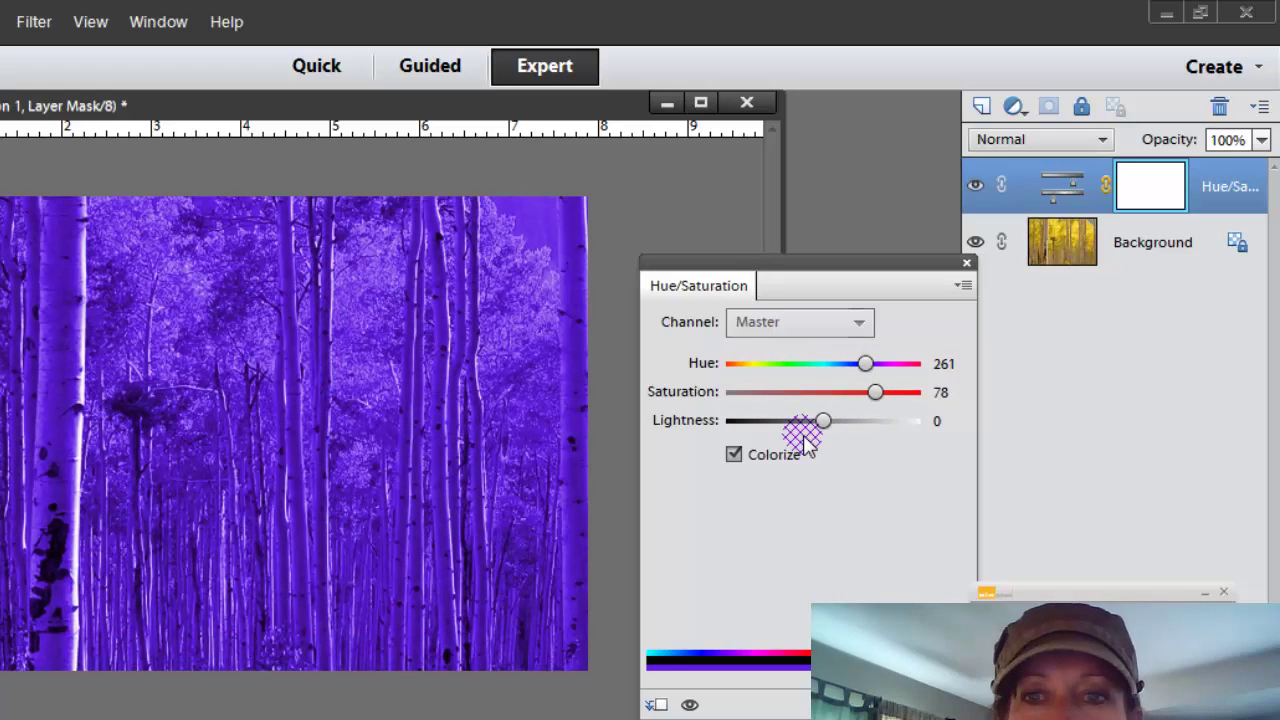
mouse_move(820, 421)
mouse_down()
mouse_move(792, 428)
mouse_move(834, 421)
mouse_up()
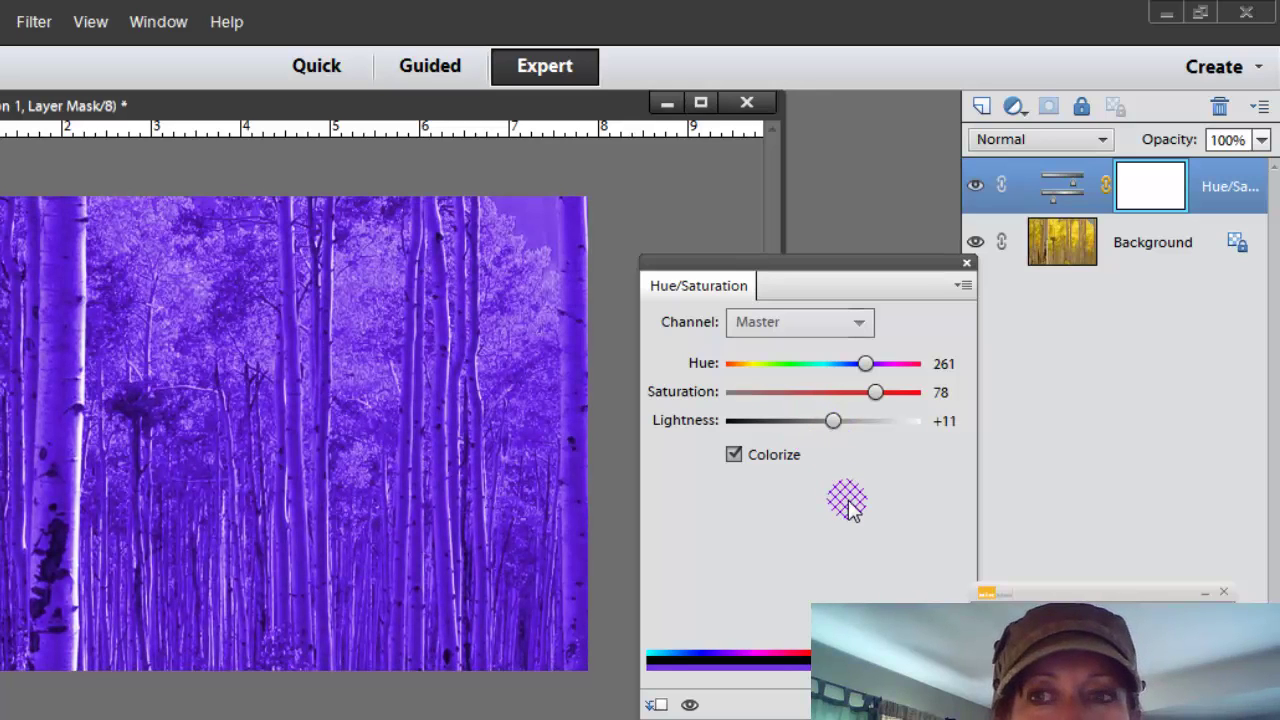
click(975, 184)
click(975, 184)
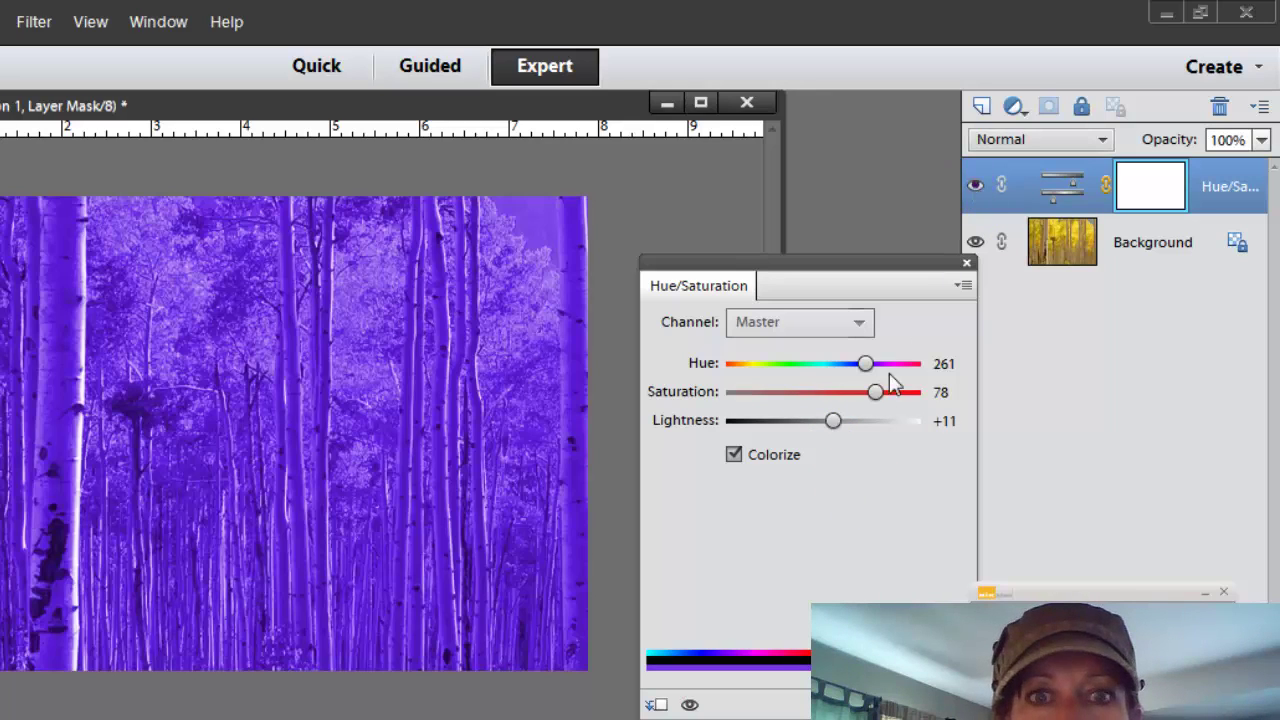
click(881, 390)
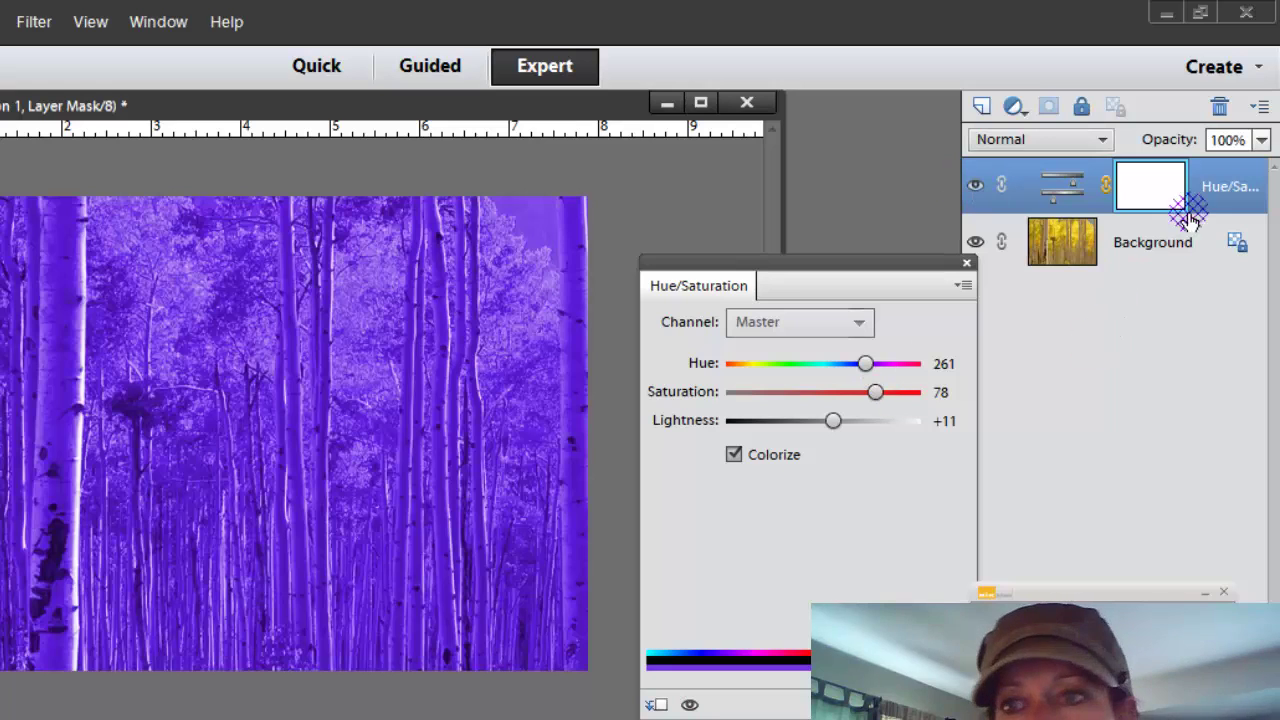
right_click(1210, 180)
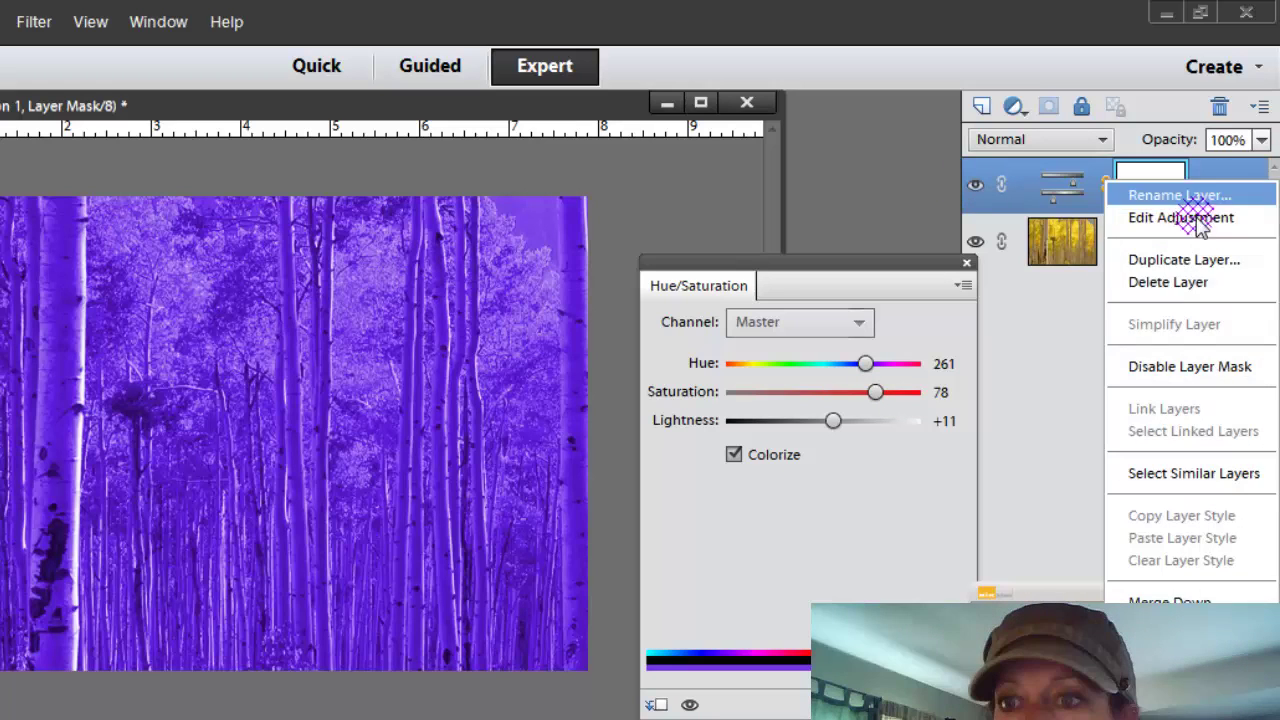
click(1168, 282)
click(343, 366)
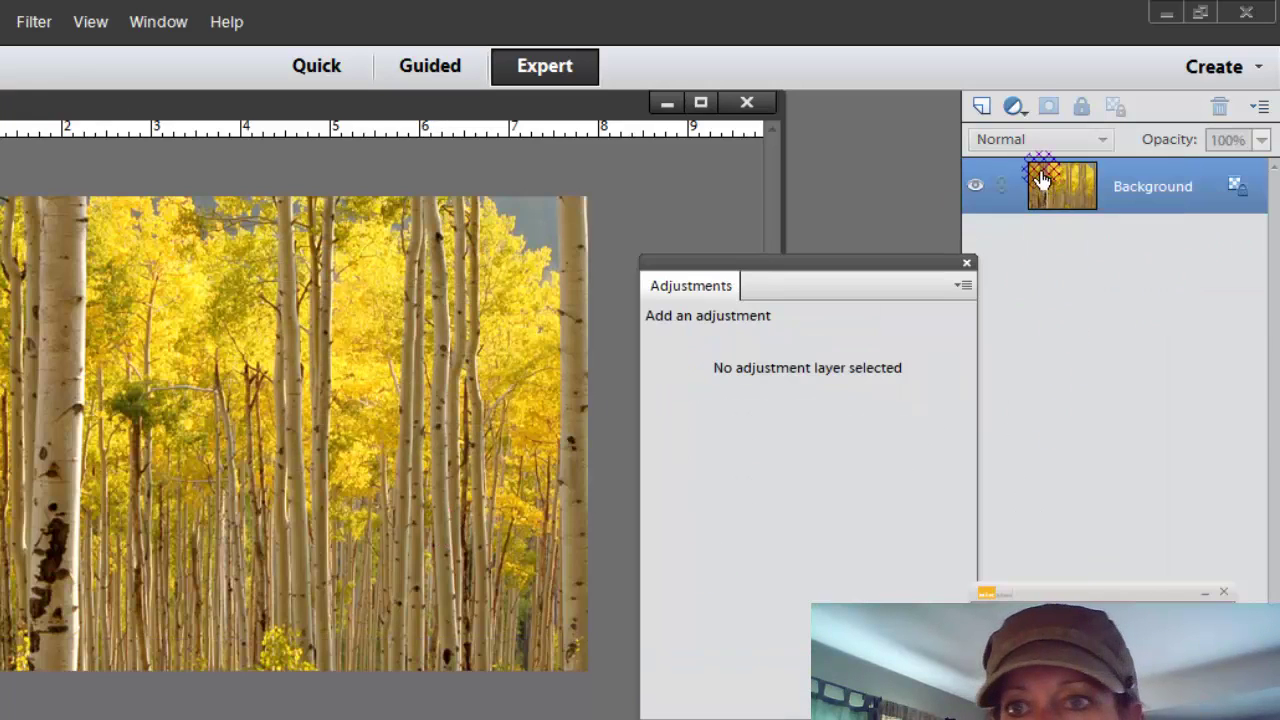
Add a Levels adjustment layer with input levels 87, 0.66 and 207 to deepen the aspen photo.
click(1014, 105)
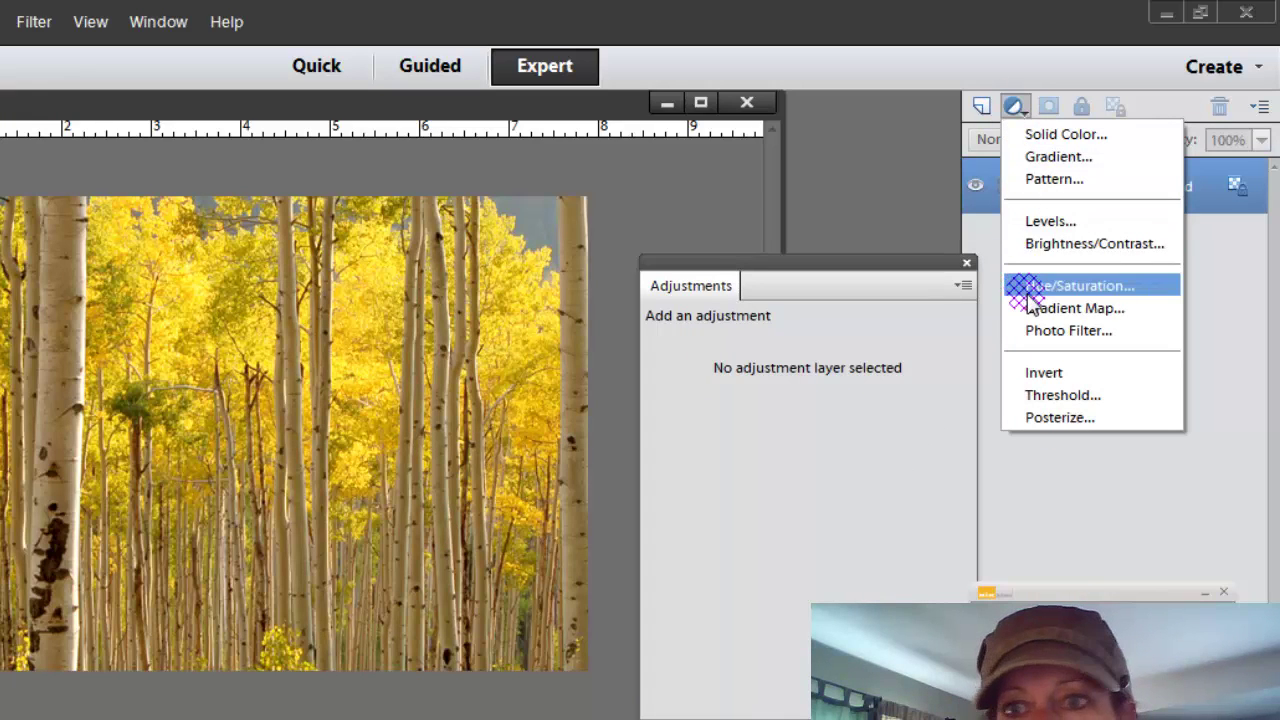
click(1040, 225)
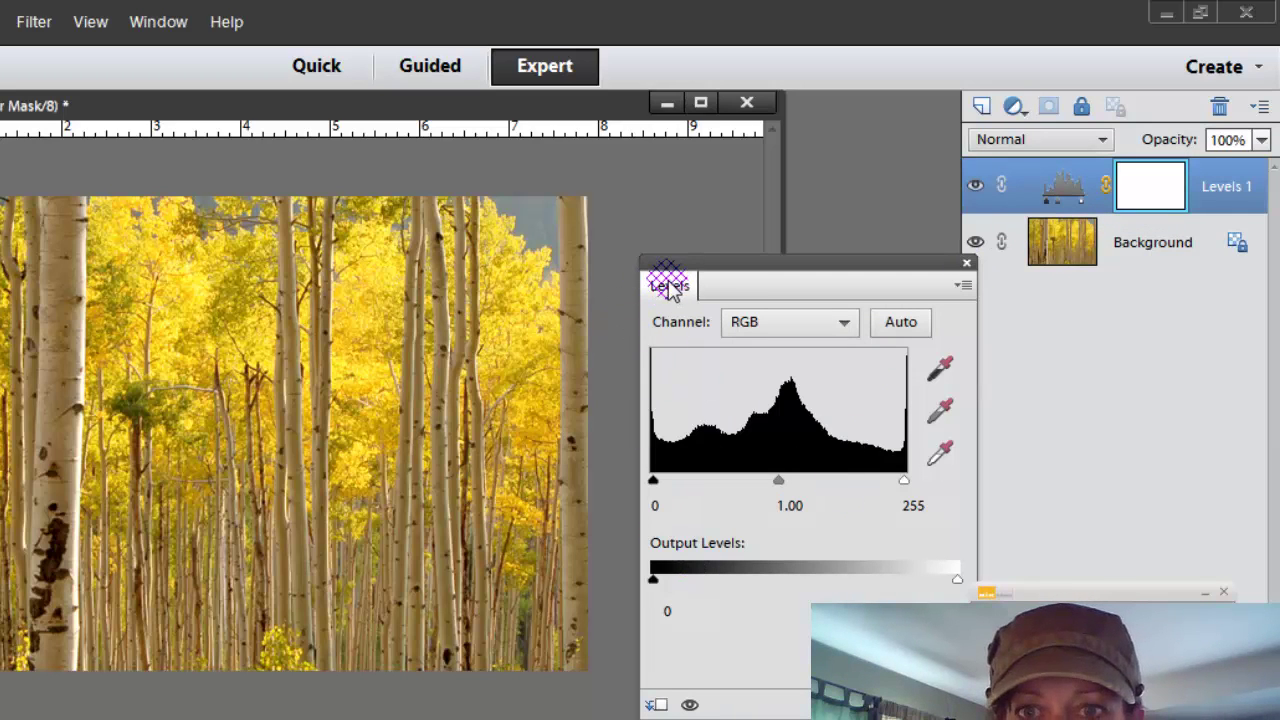
drag(655, 485, 694, 484)
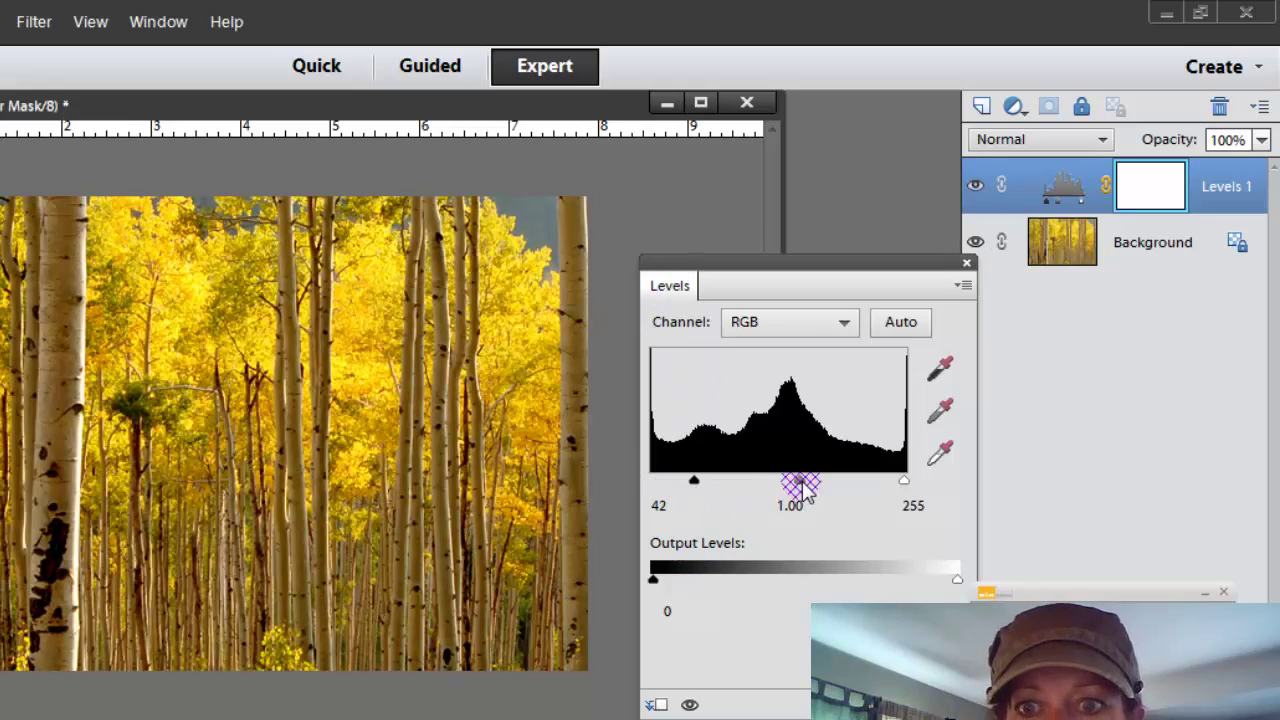
drag(780, 484, 745, 486)
drag(906, 482, 857, 484)
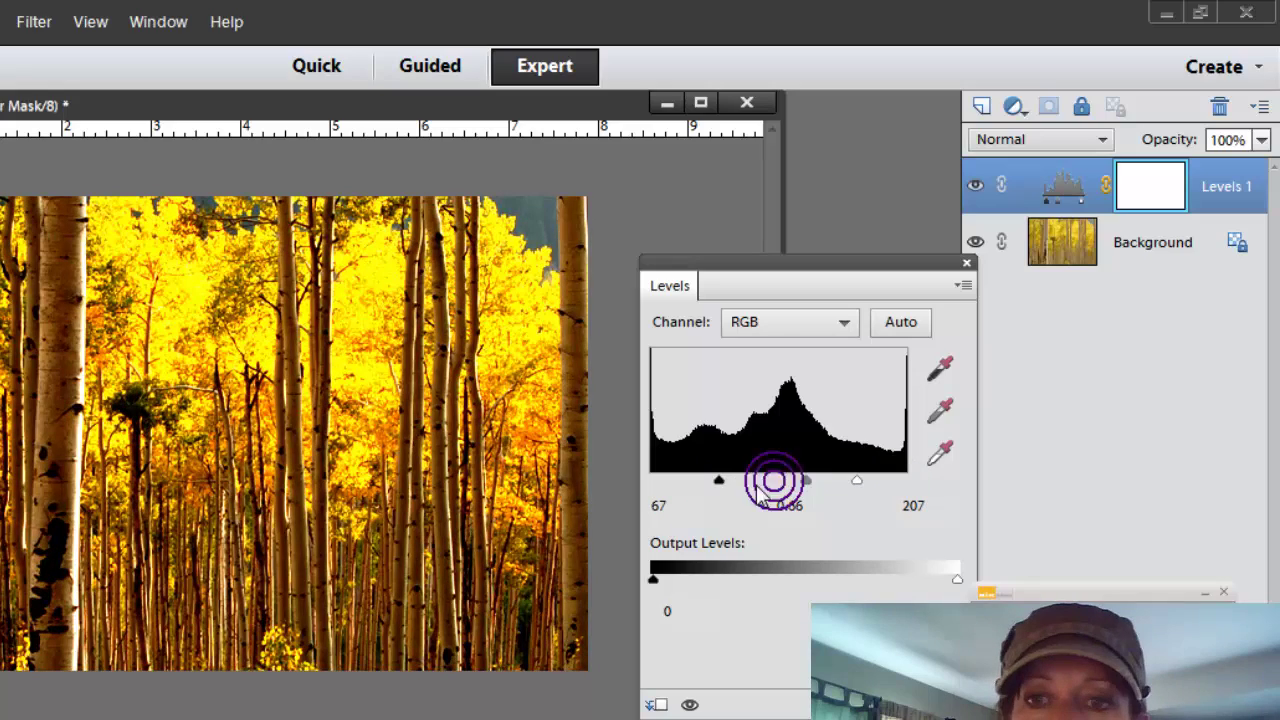
drag(717, 486, 741, 490)
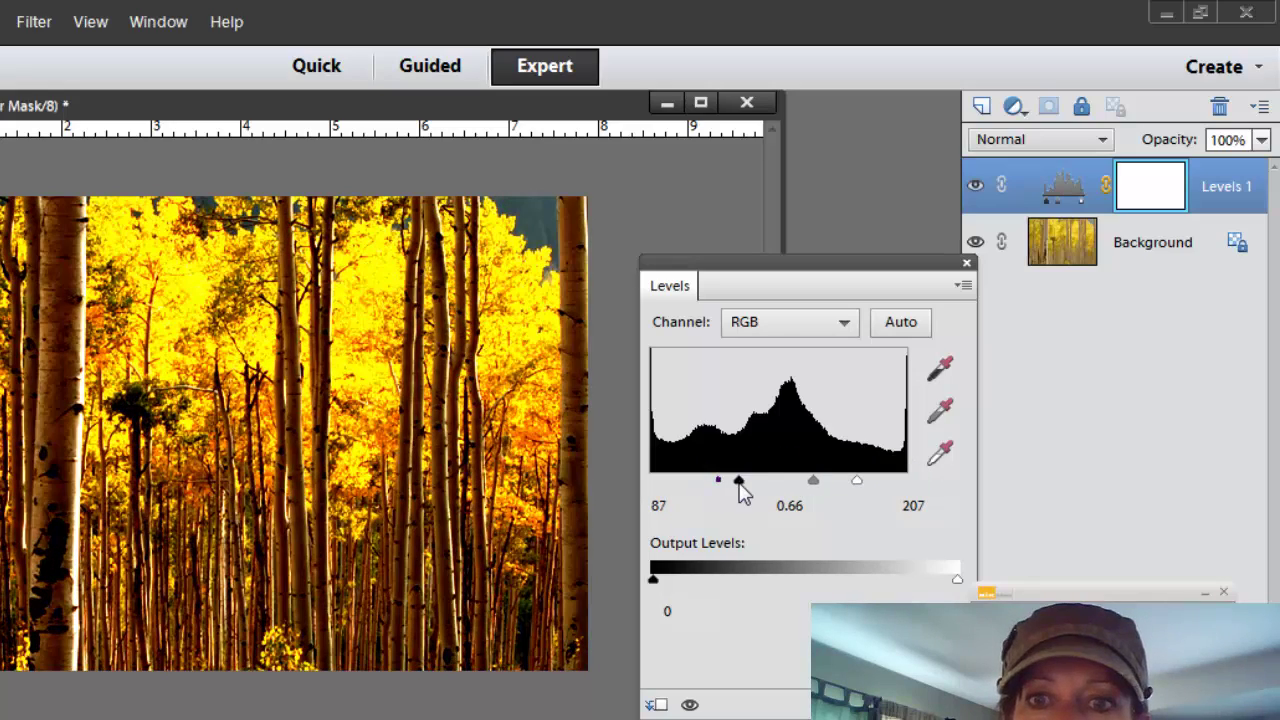
Toggle the Levels layer off and on to compare, then close the aspen photo.
click(975, 186)
click(975, 186)
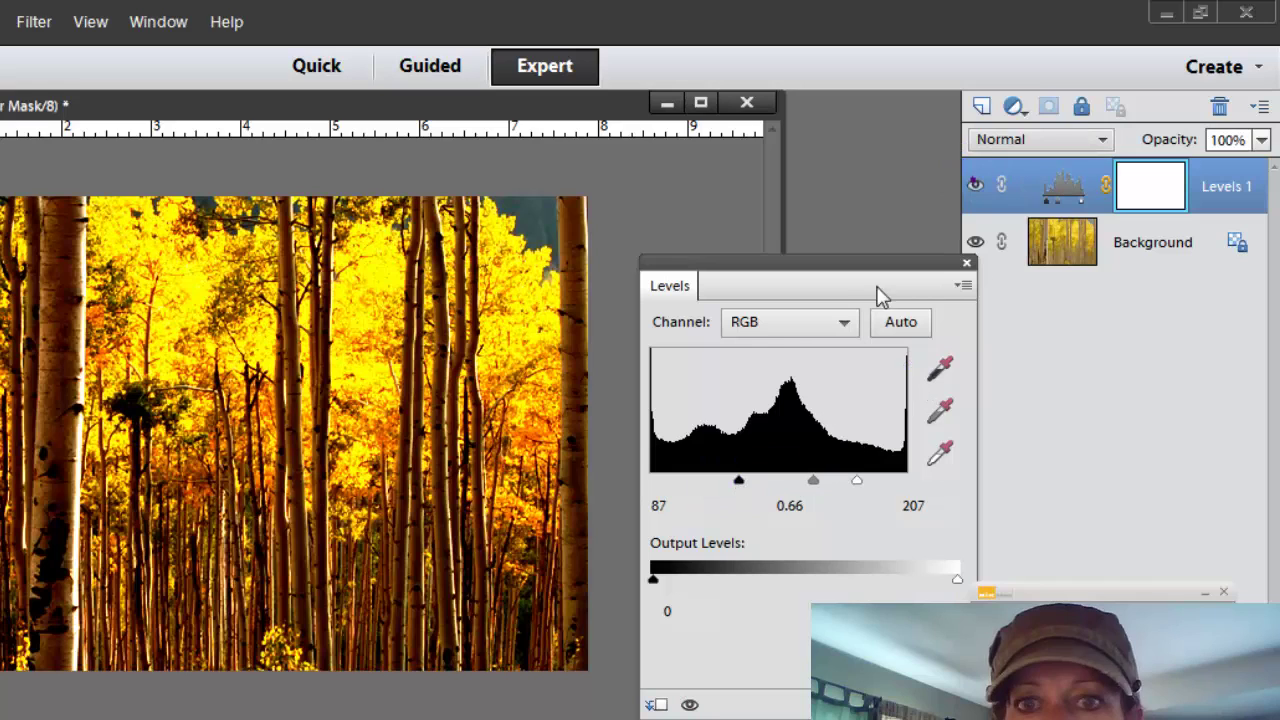
click(746, 102)
Close the aspen photo without saving and open sd_artistinme_flower6.png.
click(434, 379)
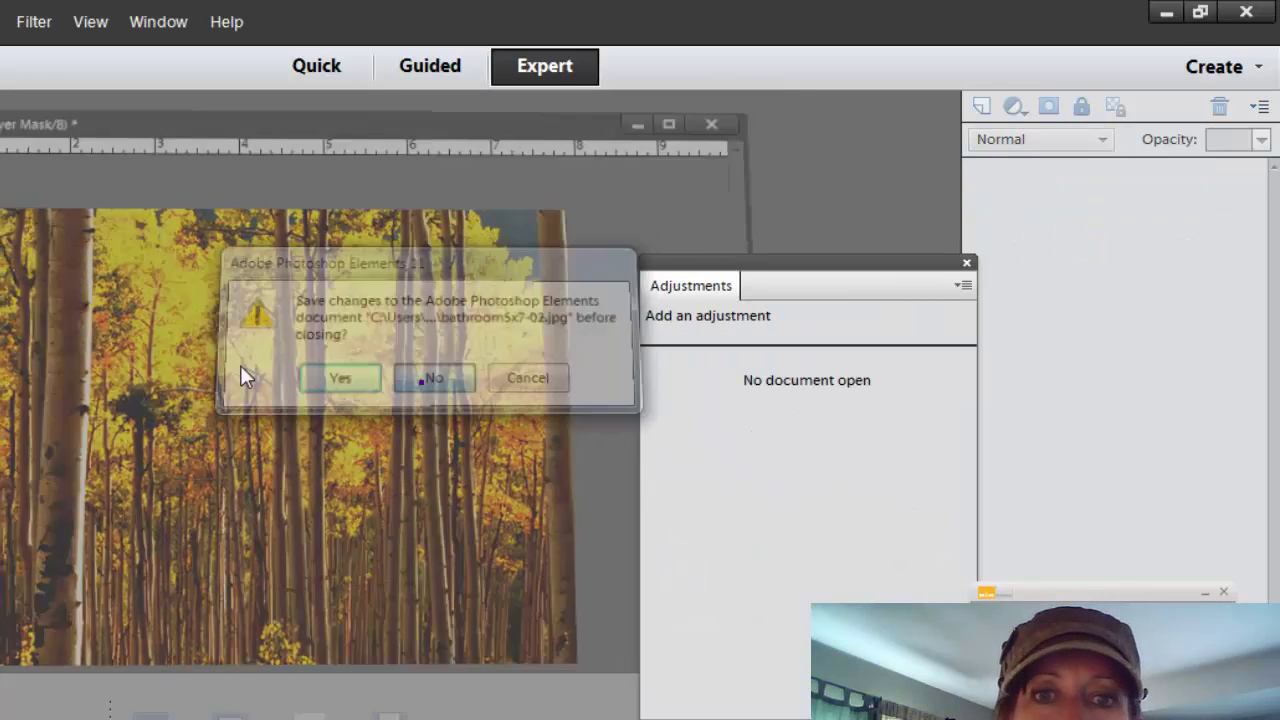
key(ctrl+o)
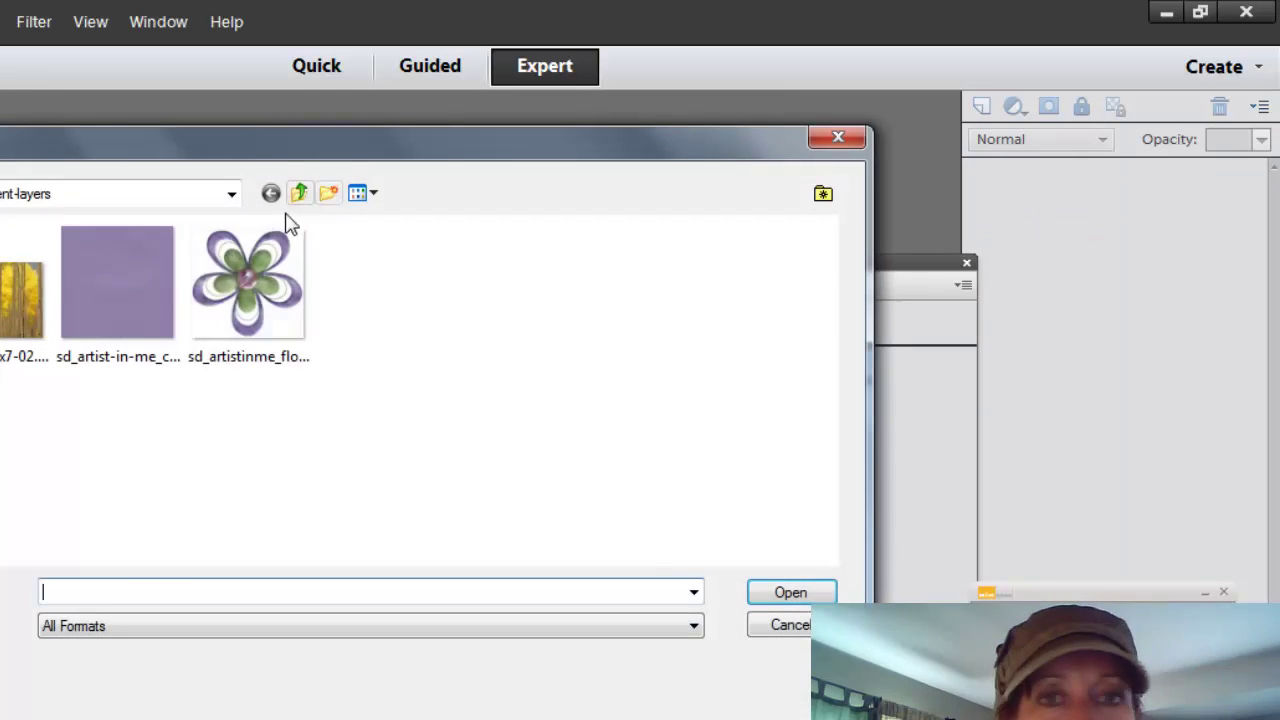
click(309, 377)
drag(309, 377, 230, 370)
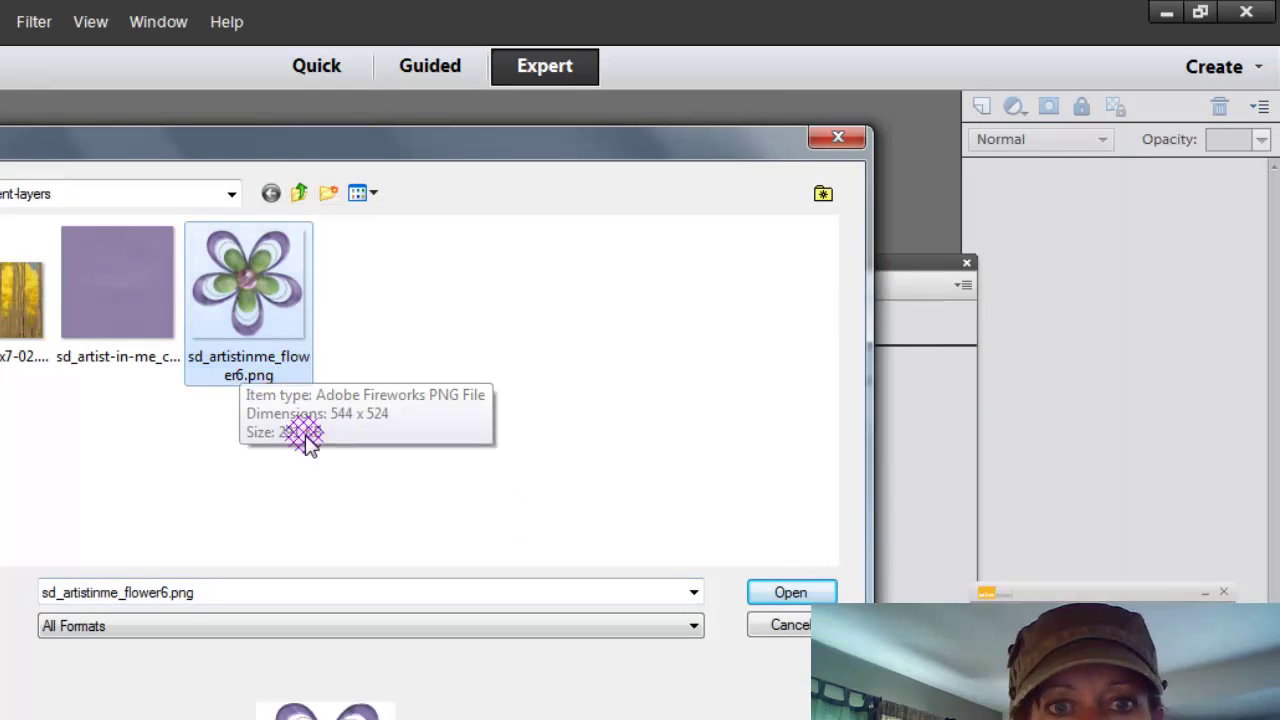
click(790, 592)
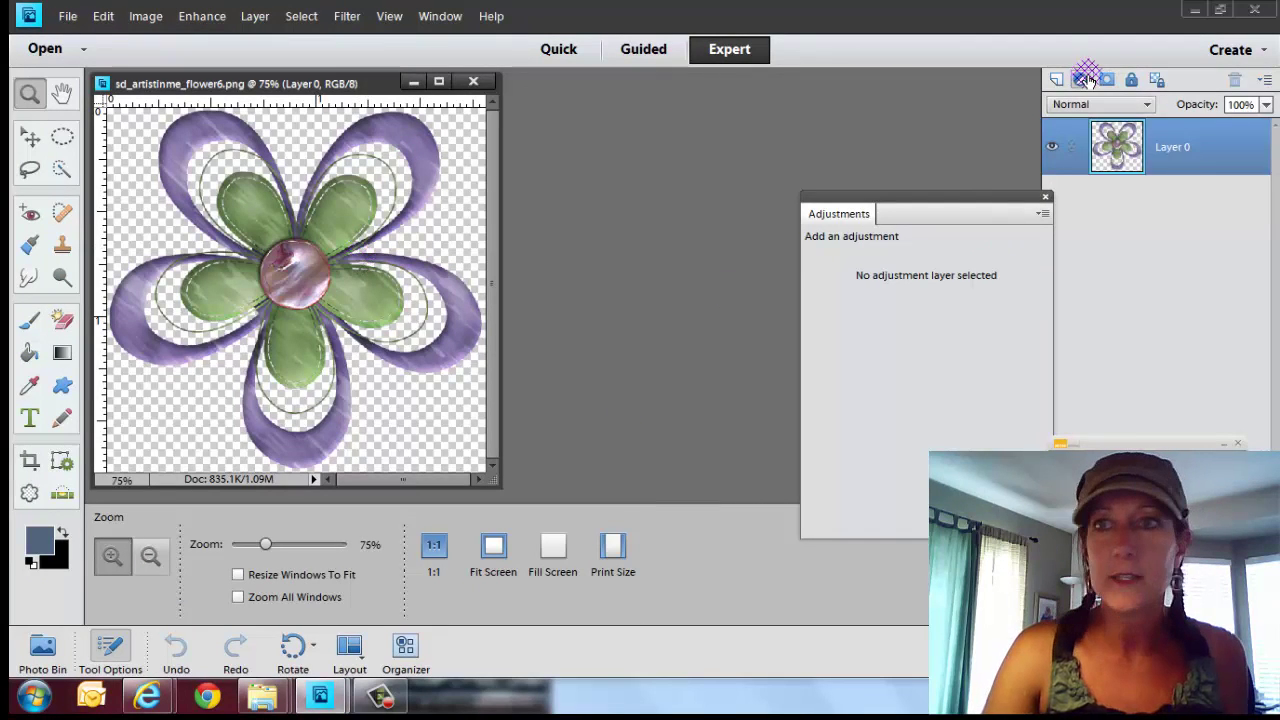
Add a colorized Hue/Saturation layer to the flower: Hue 244, Saturation 18, Lightness -36.
click(1081, 79)
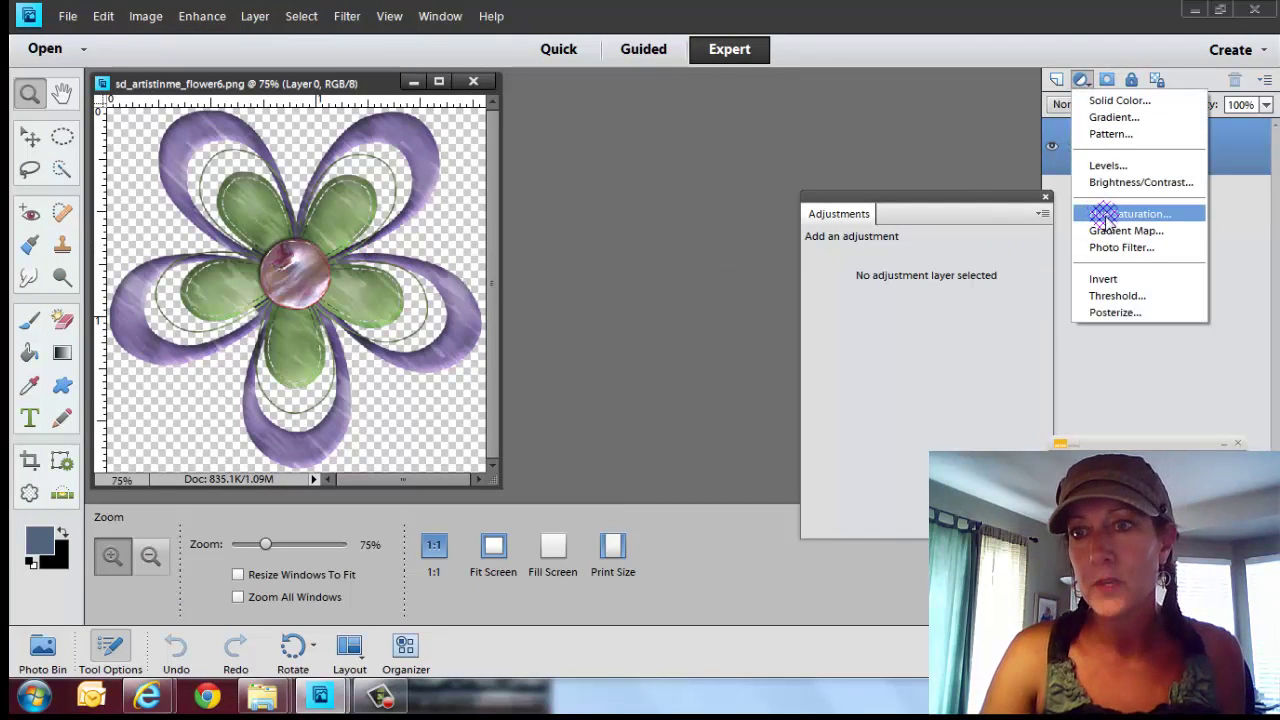
click(1107, 214)
click(867, 346)
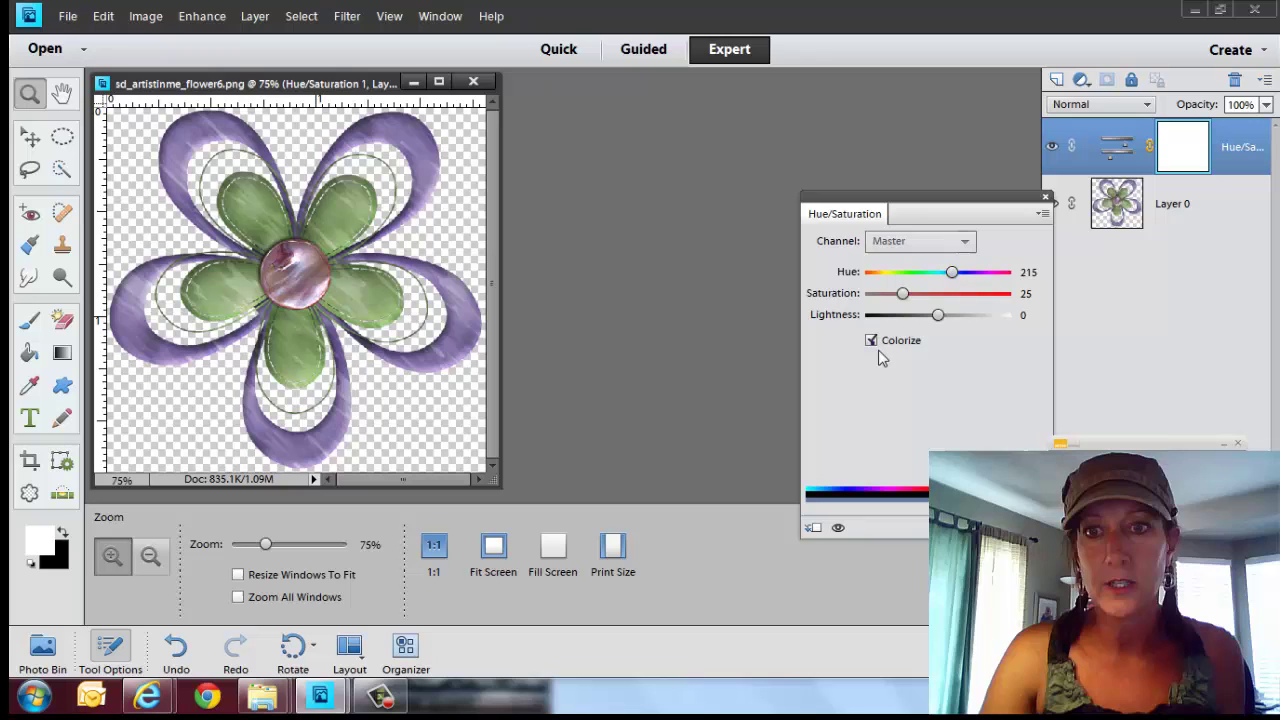
drag(947, 274, 893, 294)
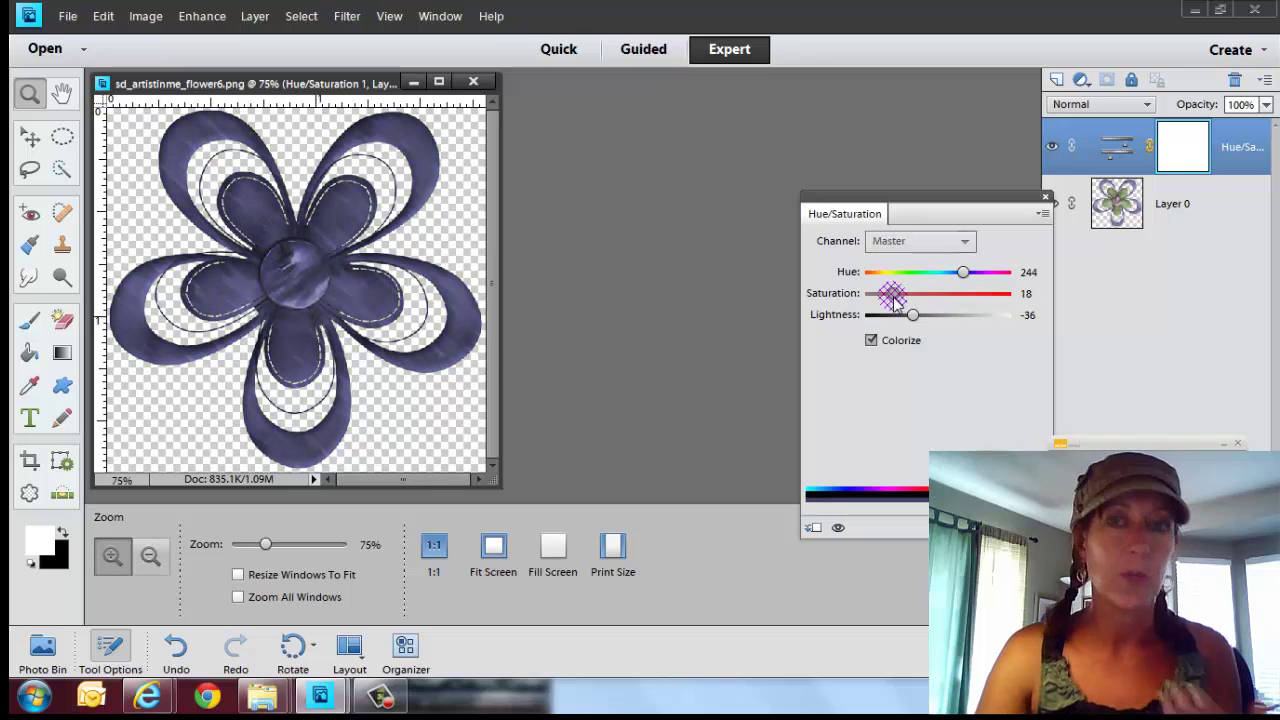